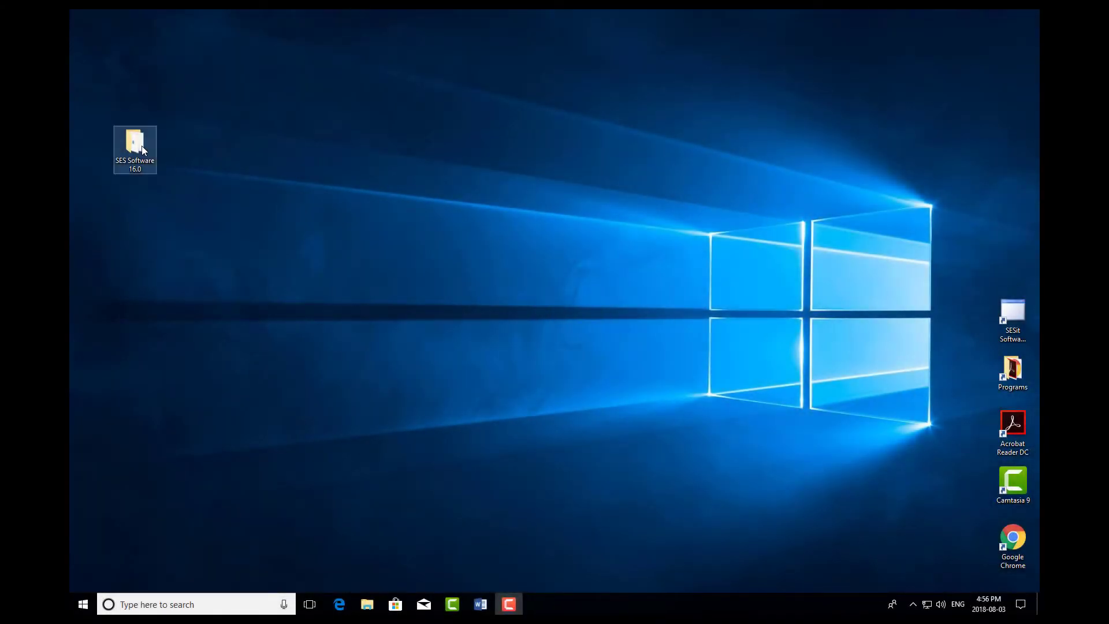
Launch SESEnviroPlus from its shortcut in the SES Software 16.0 folder.
double_click(141, 148)
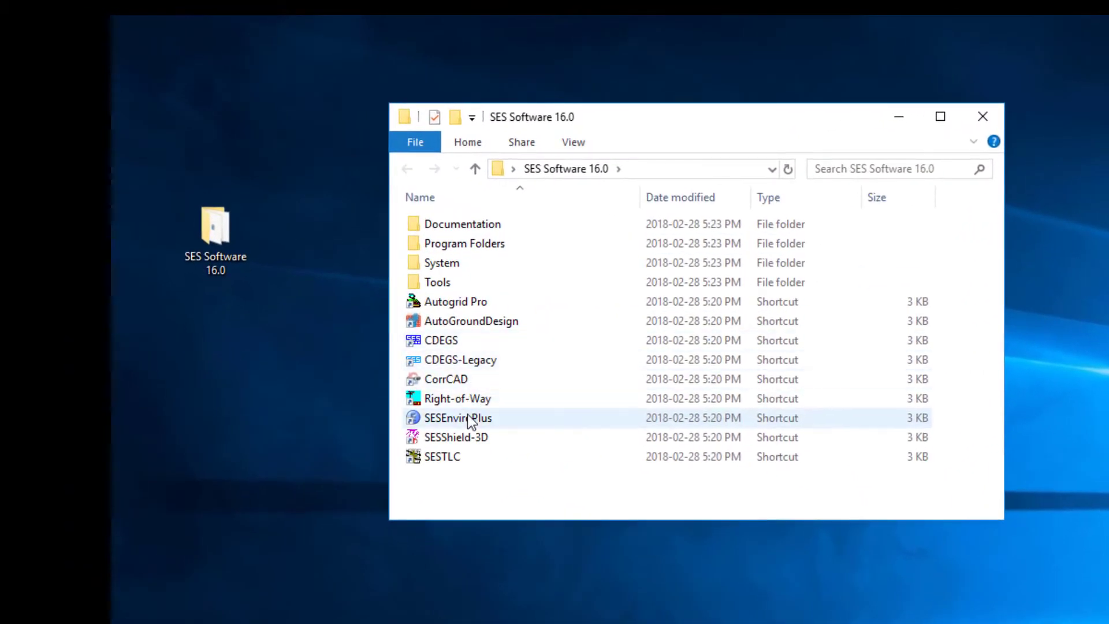
left_click(469, 419)
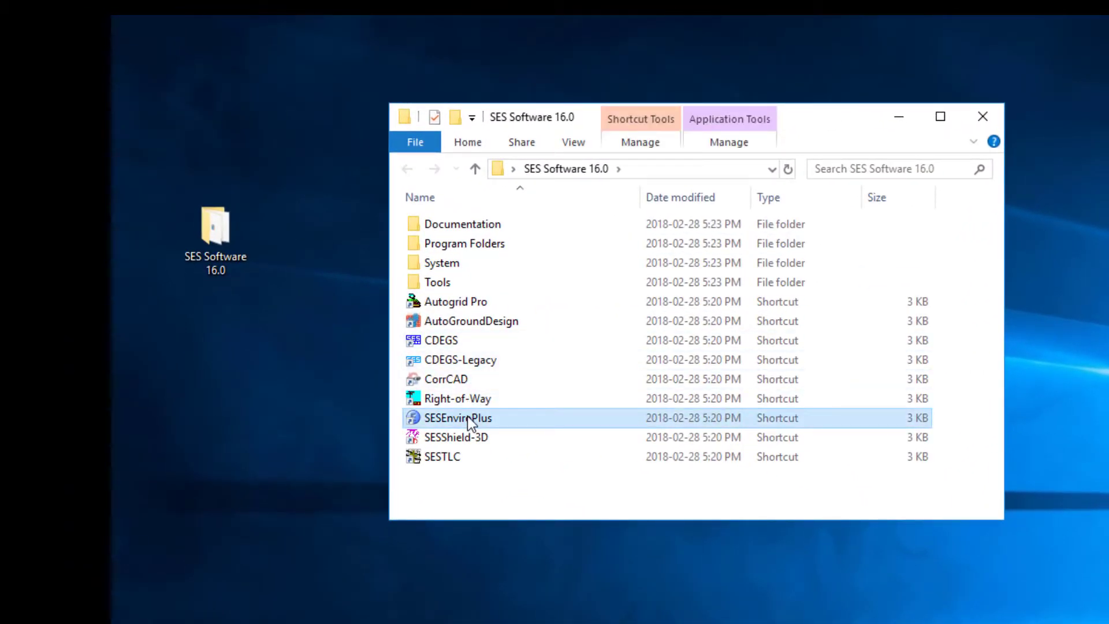
double_click(468, 418)
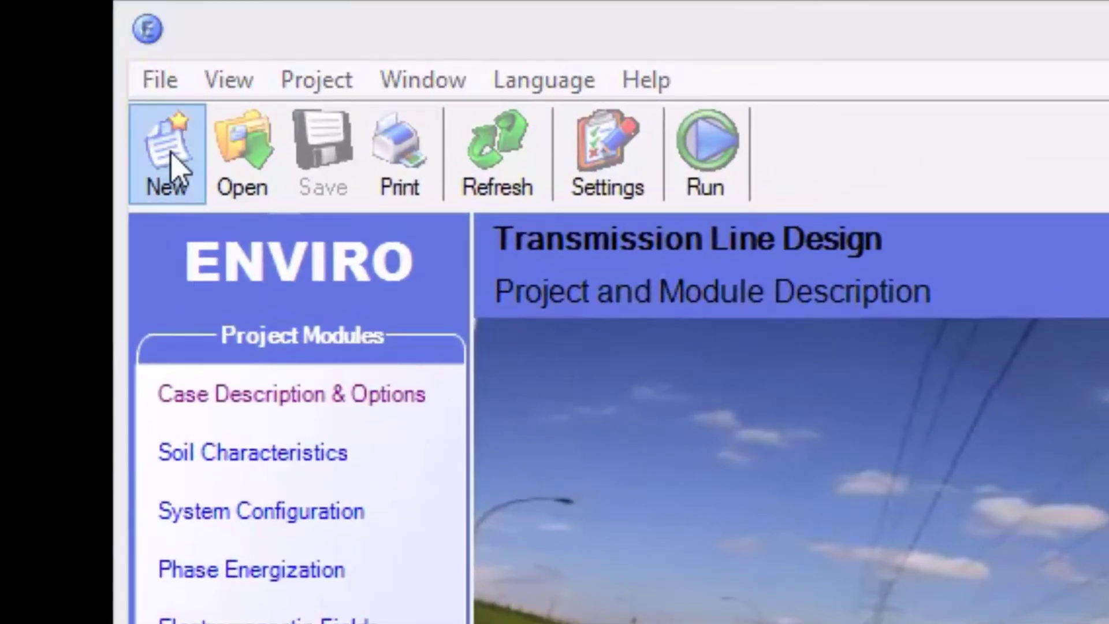
Create a new job with Current Job ID 'MyProject'.
left_click(173, 168)
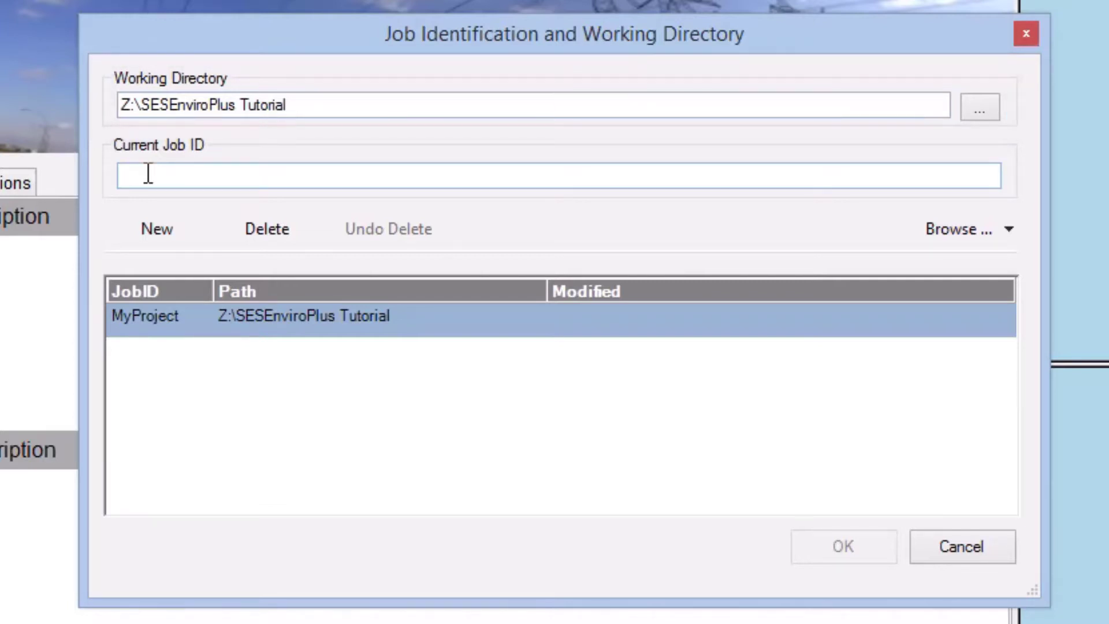
left_click(148, 173)
type("MyProject")
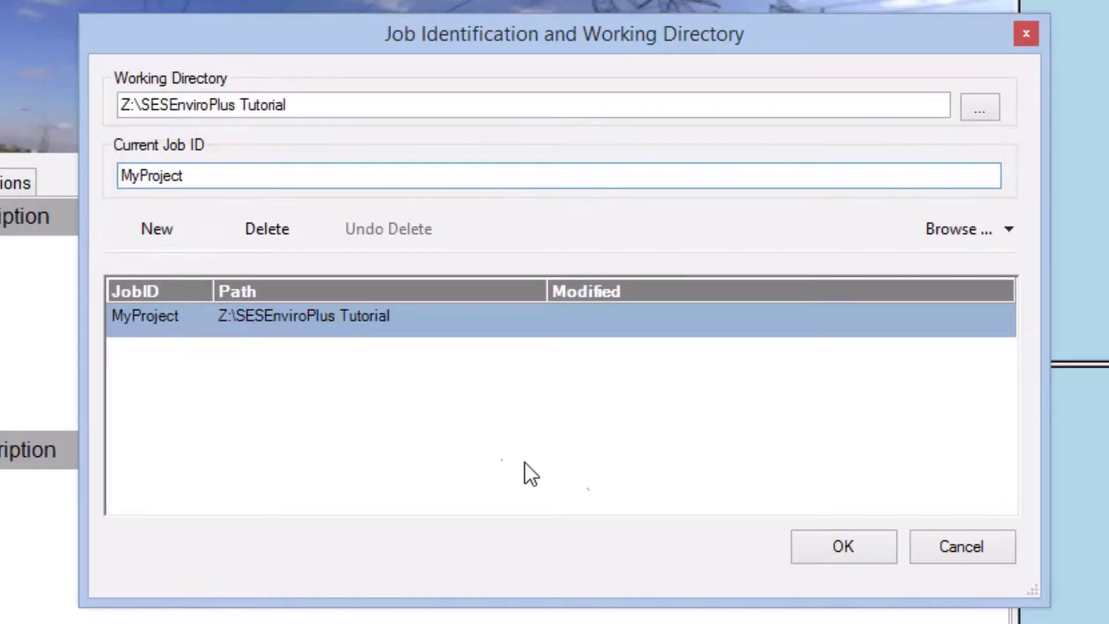
left_click(846, 545)
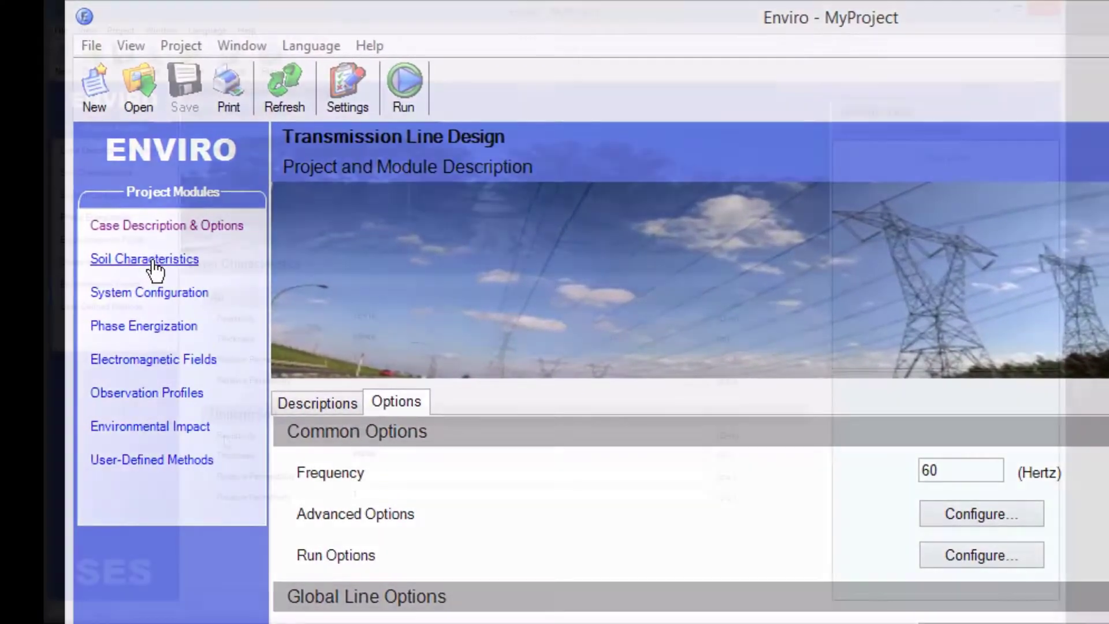
Show the Soil Characteristics module: uniform 100 Ω-m soil under 1E+18 Ω-m air.
left_click(154, 261)
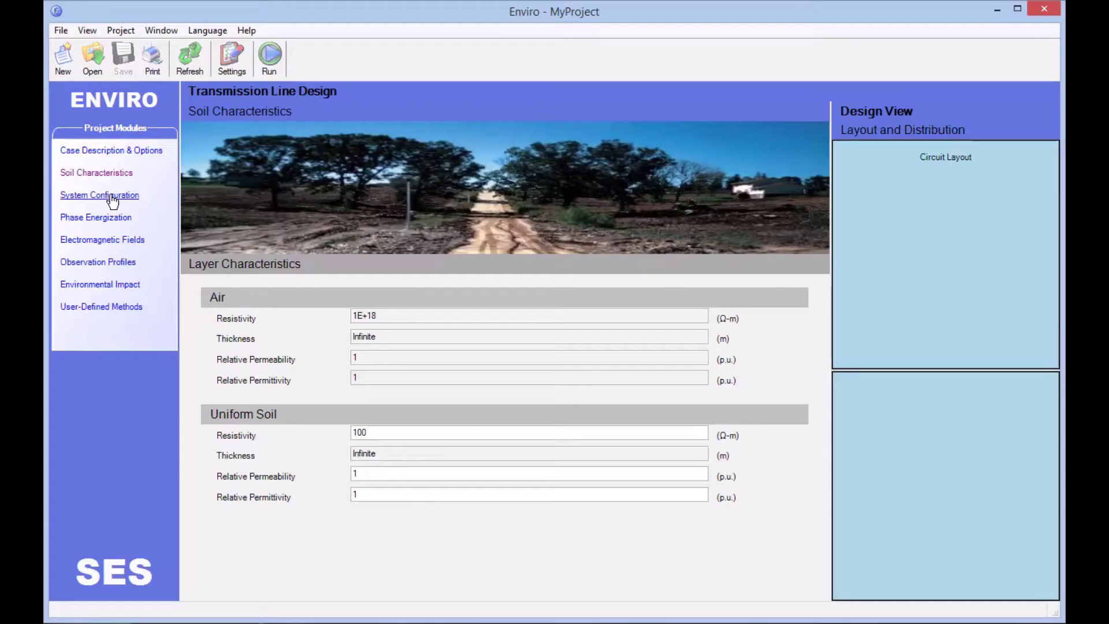
Add circuit C1 in System Configuration with Bluebird.ACSR phase conductors.
left_click(112, 198)
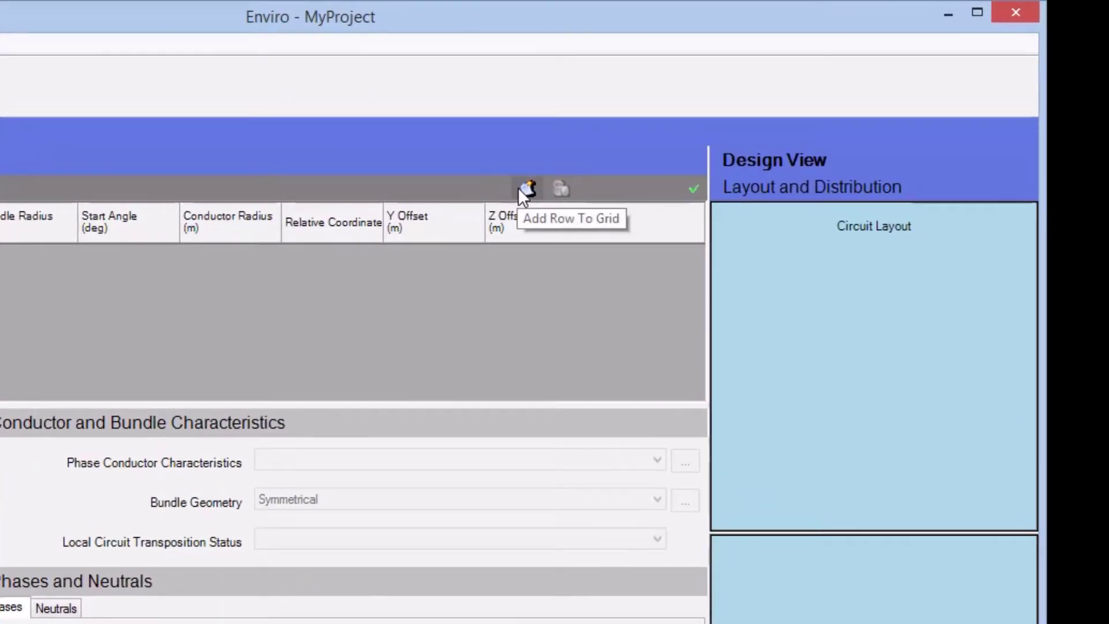
left_click(518, 188)
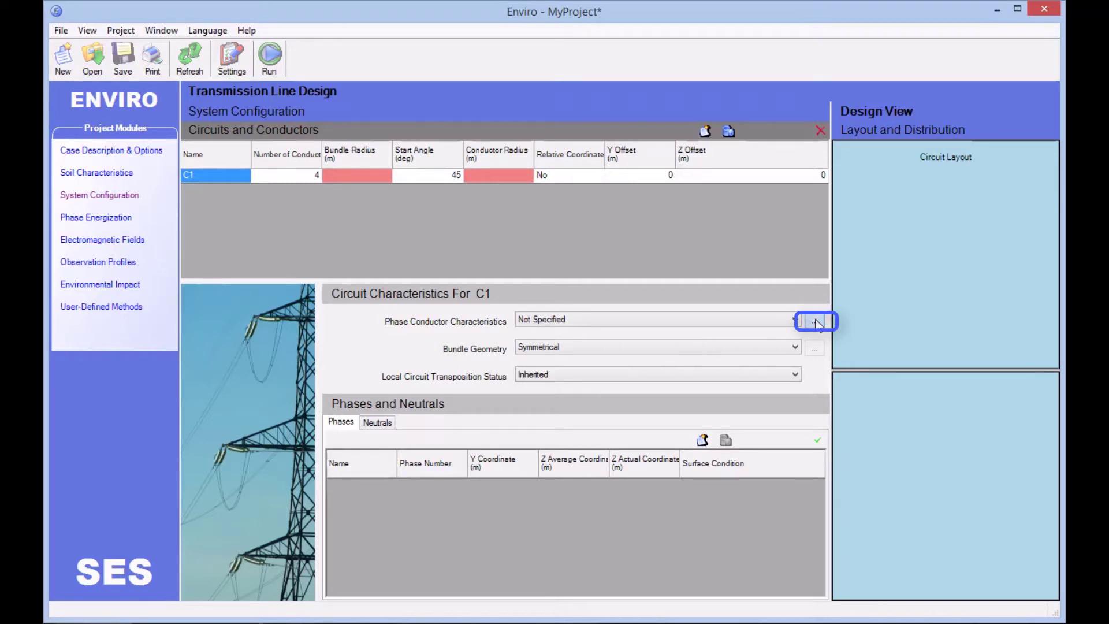
left_click(815, 322)
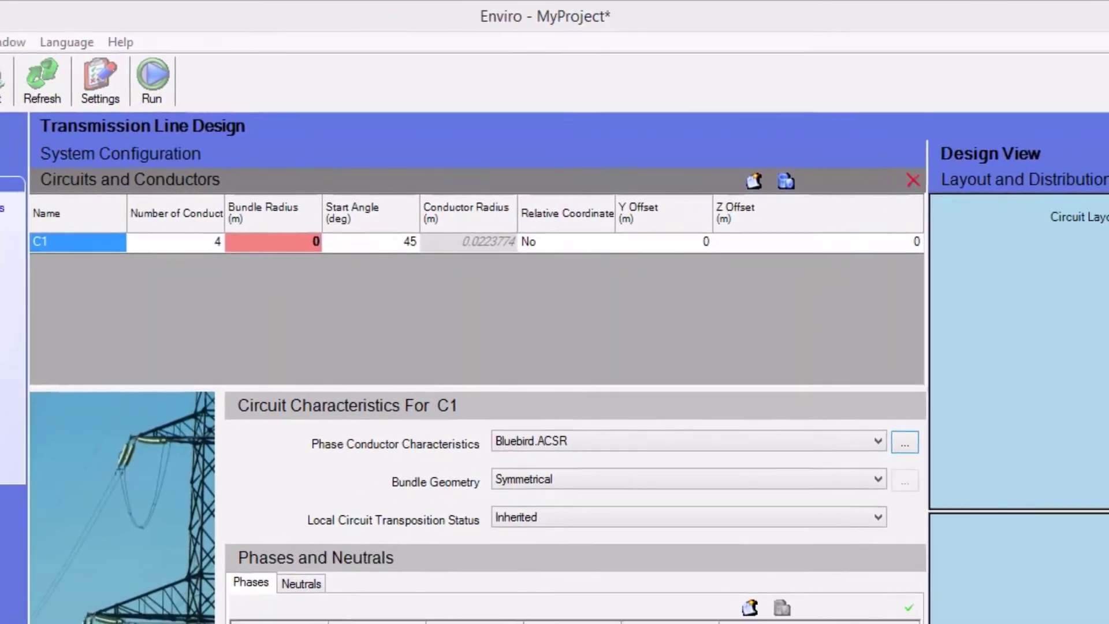
Enter 0.10 m as circuit C1's bundle radius.
left_click(305, 242)
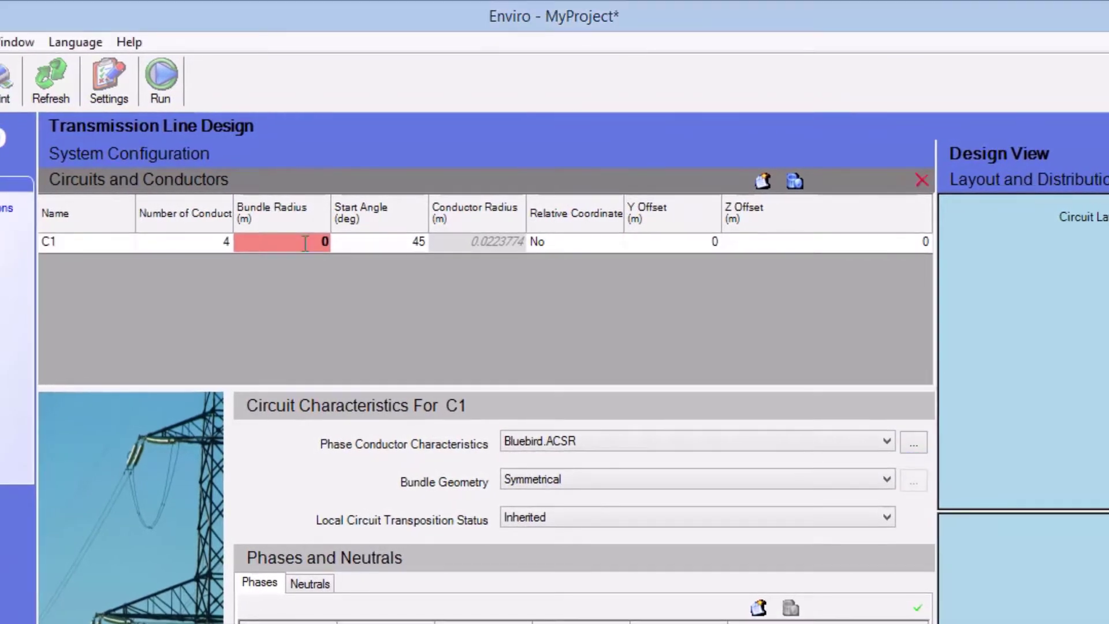
left_click(319, 354)
type("0.10")
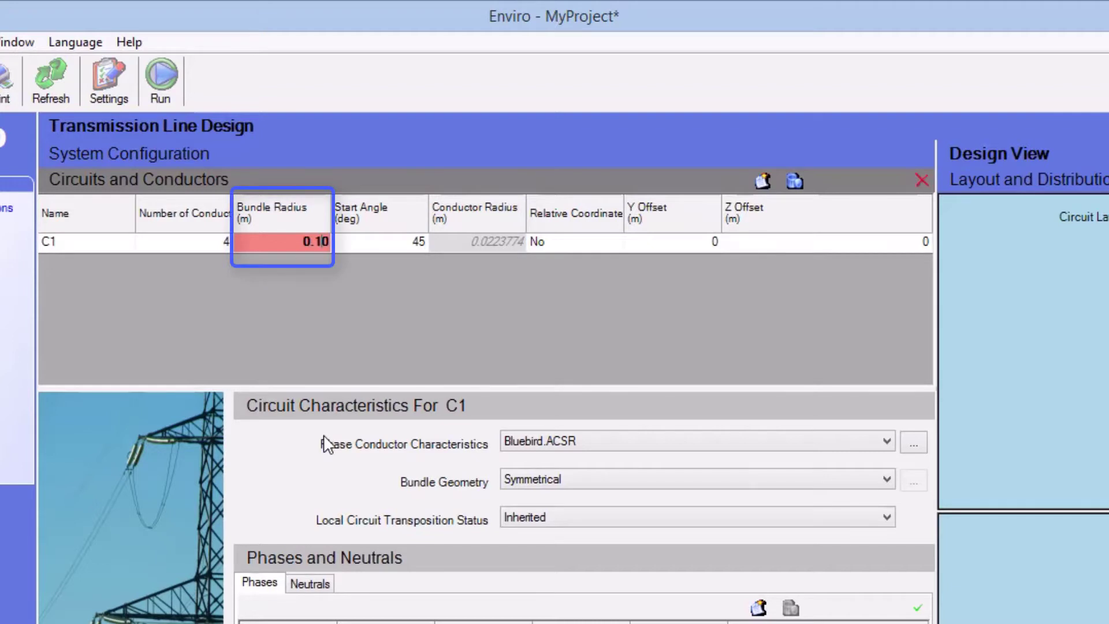
key("Return")
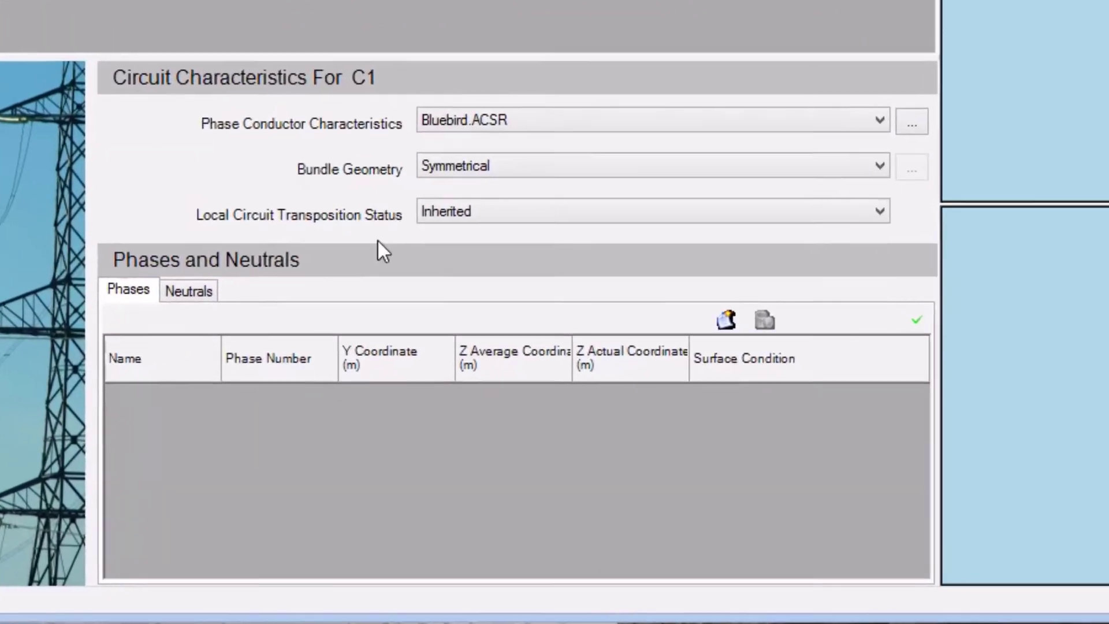
Add phases P1, P2, P3 to C1 at Y coordinates −2, 0 and 2 m.
left_click(729, 322)
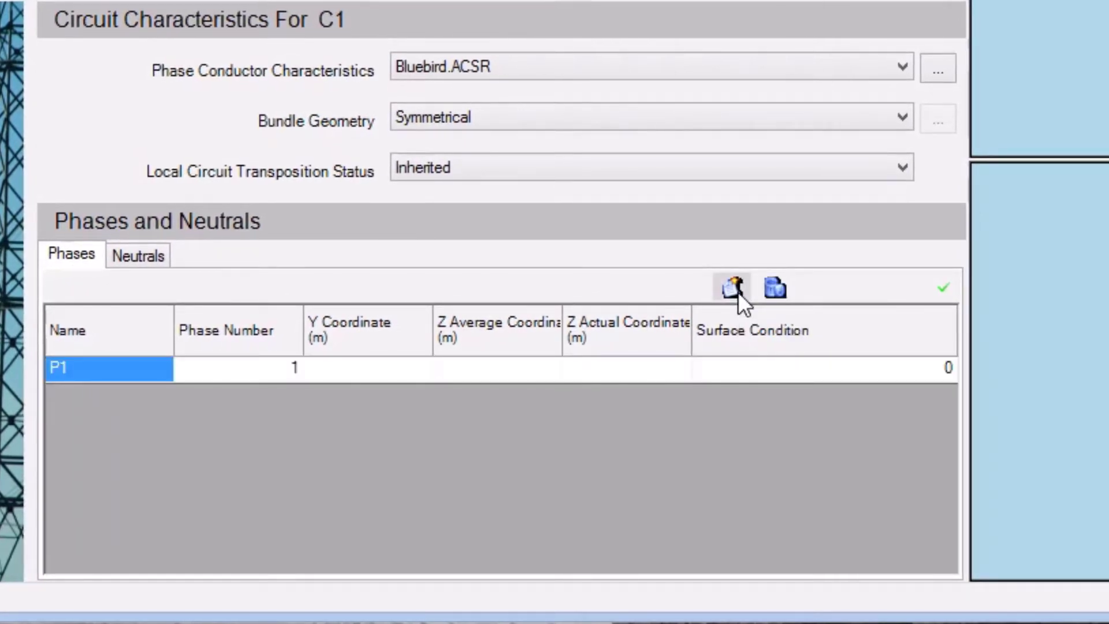
left_click(738, 293)
left_click(739, 292)
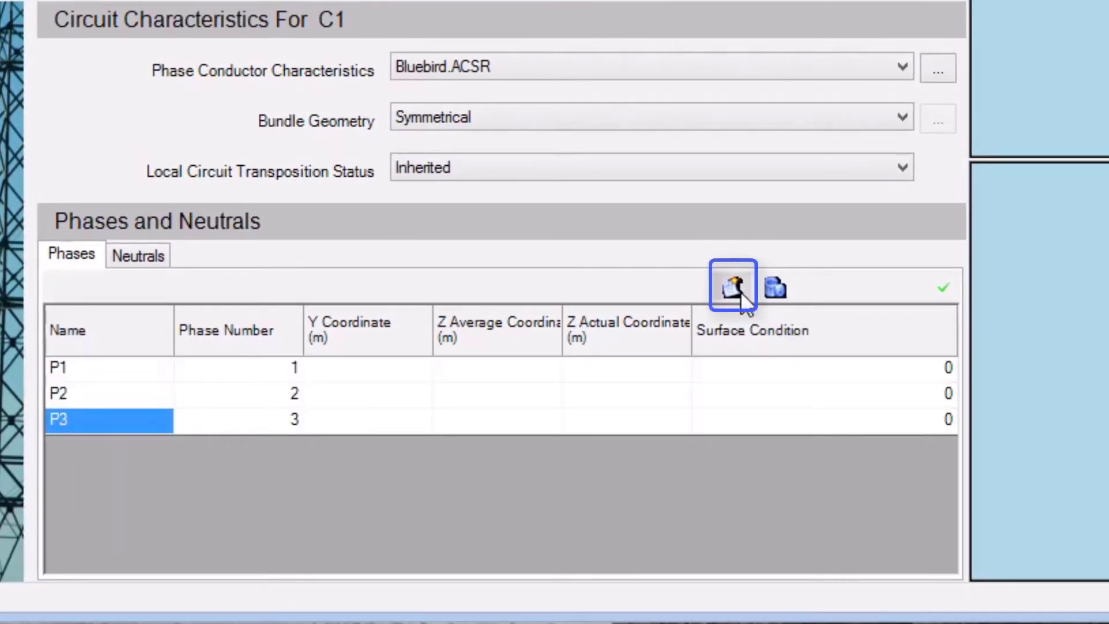
left_click(411, 366)
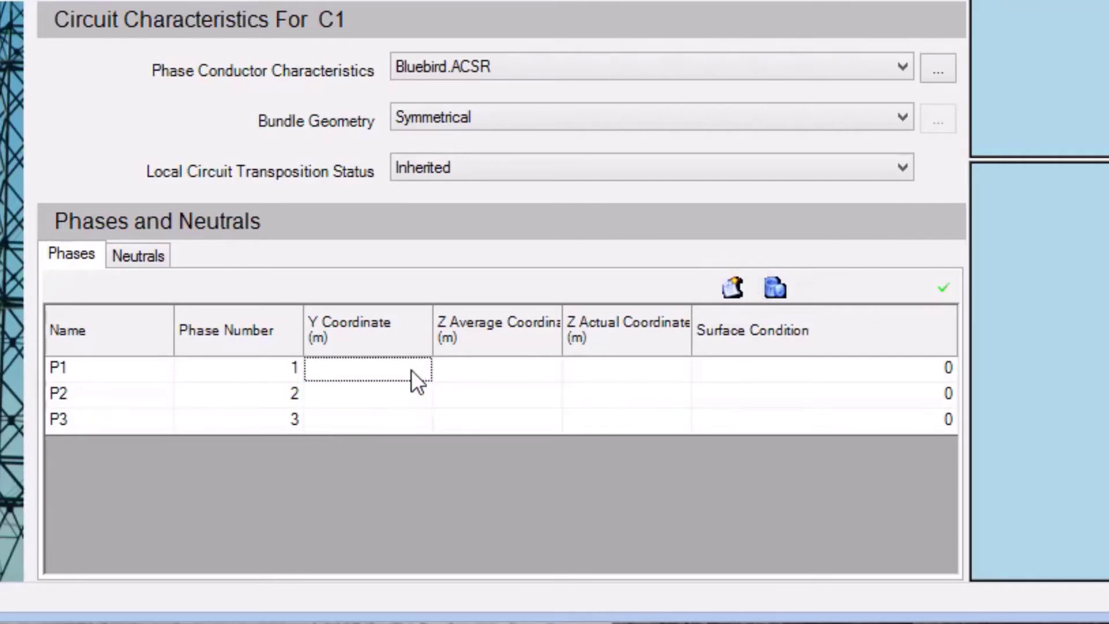
type("-2")
key("Return")
type("0")
key("Return")
type("2")
key("Return")
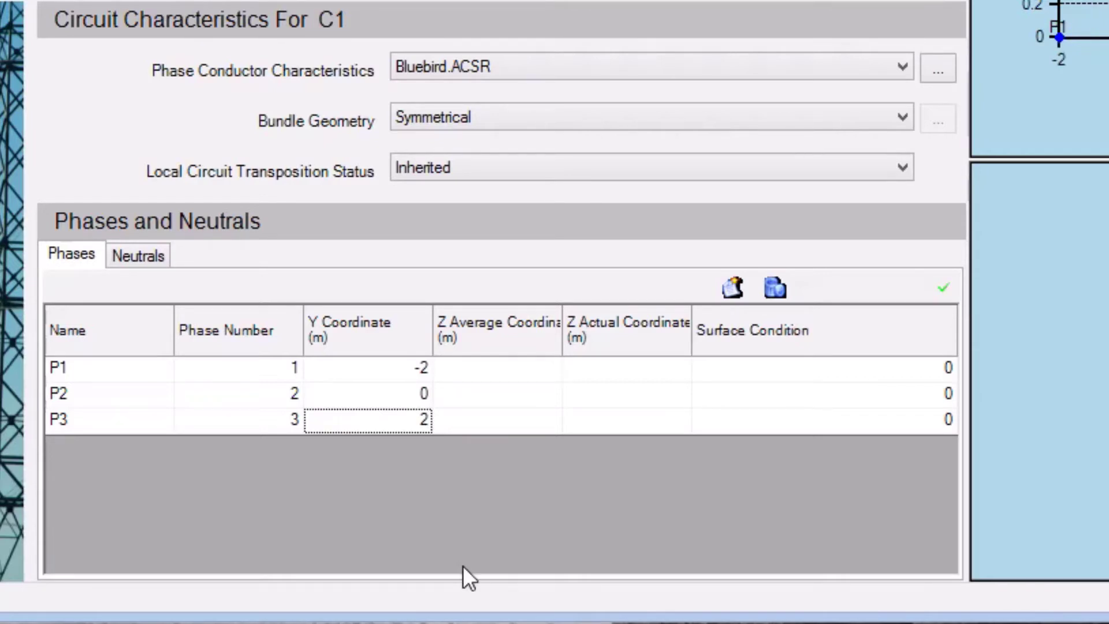
Set the Z average coordinate of all three phases to 20 m.
left_click_drag(508, 369, 515, 412)
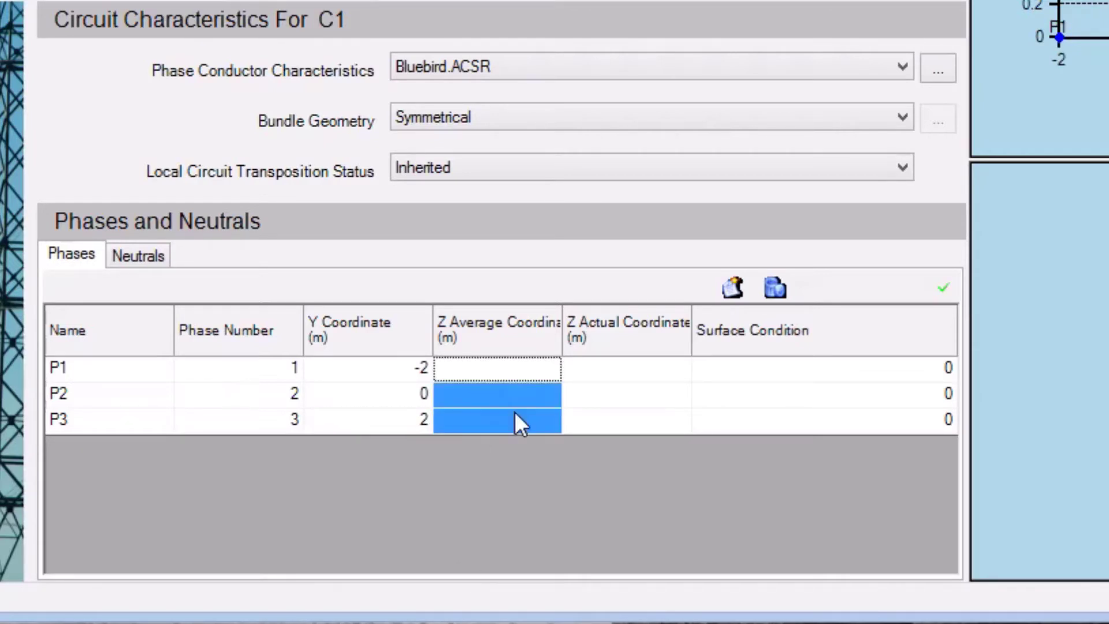
type("20")
key("Return")
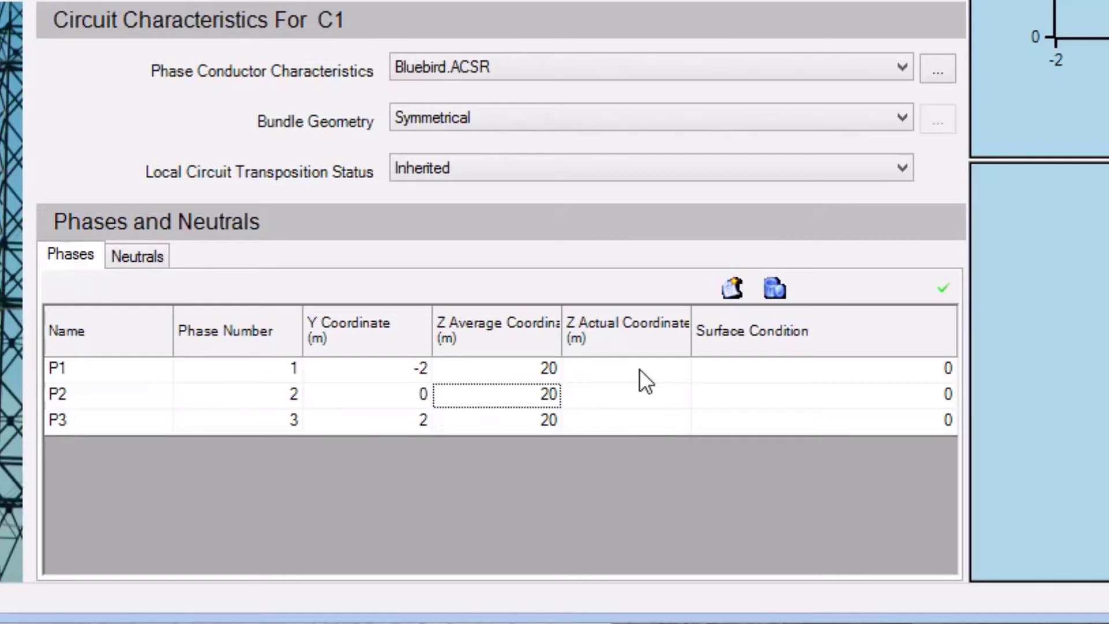
Set the Z actual coordinate of phases P1–P3 to 18 m.
left_click(640, 369)
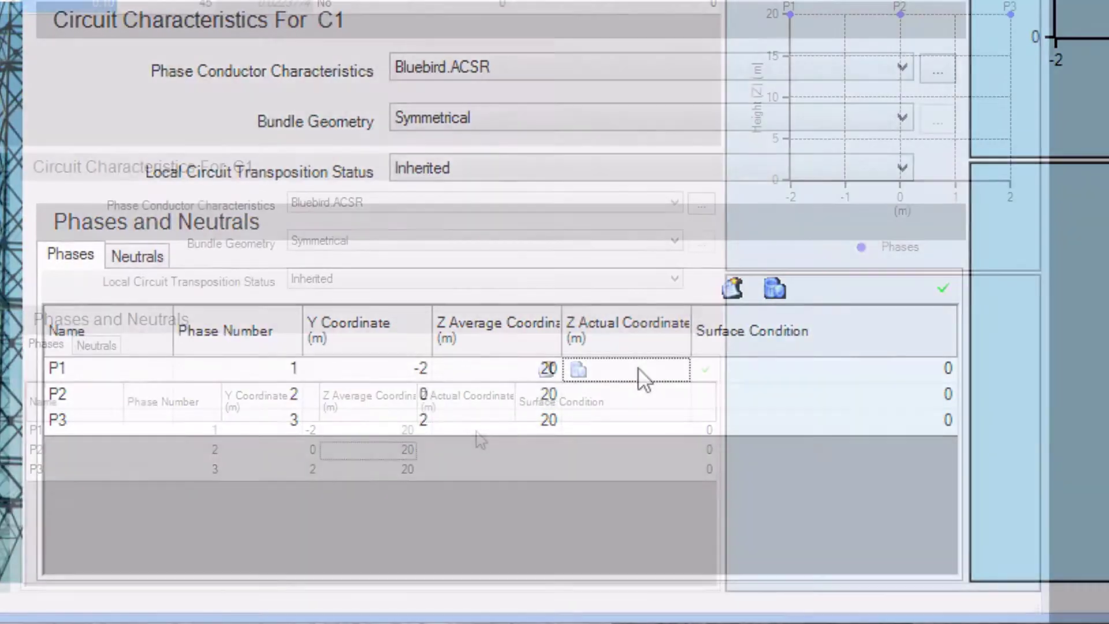
left_click_drag(655, 394, 653, 412)
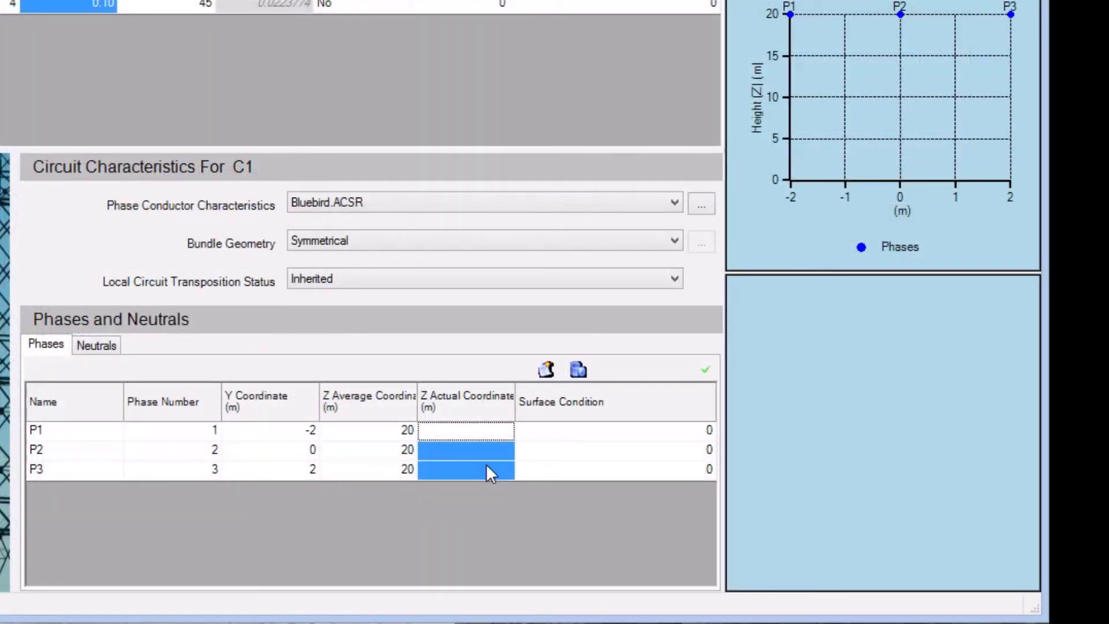
type("18")
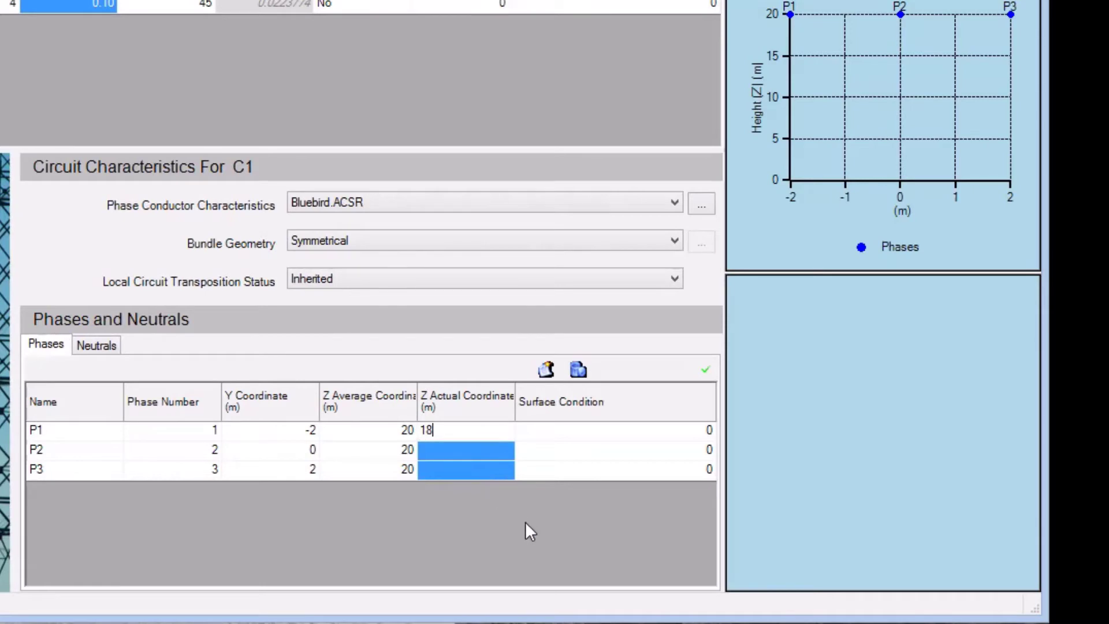
key("Return")
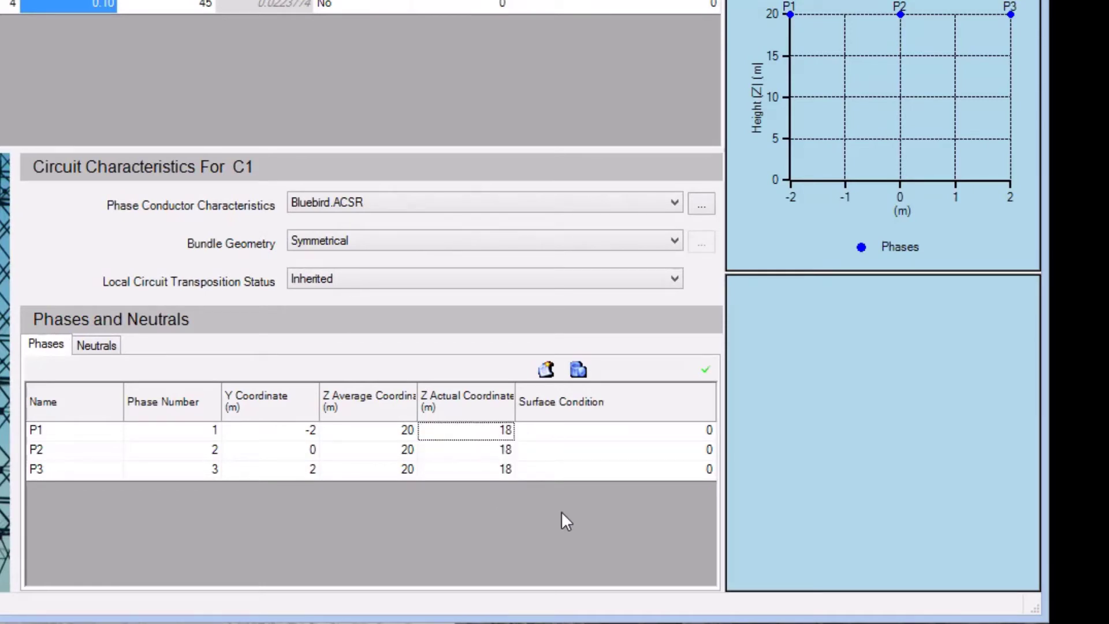
Give phases P1–P3 a surface condition of 0.3.
left_click(640, 434)
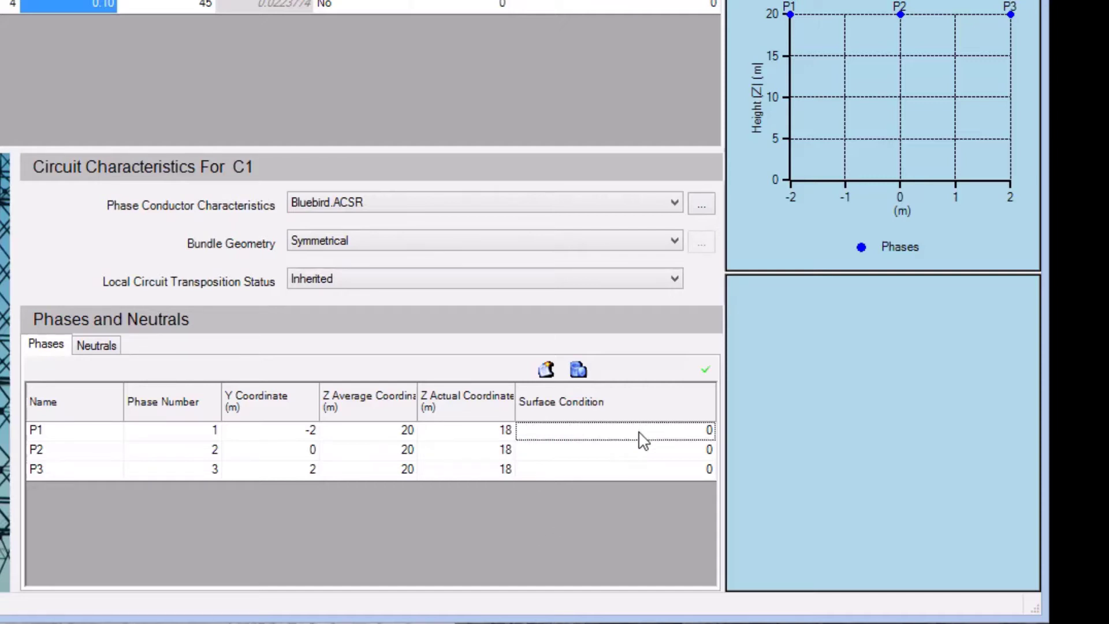
left_click(645, 453)
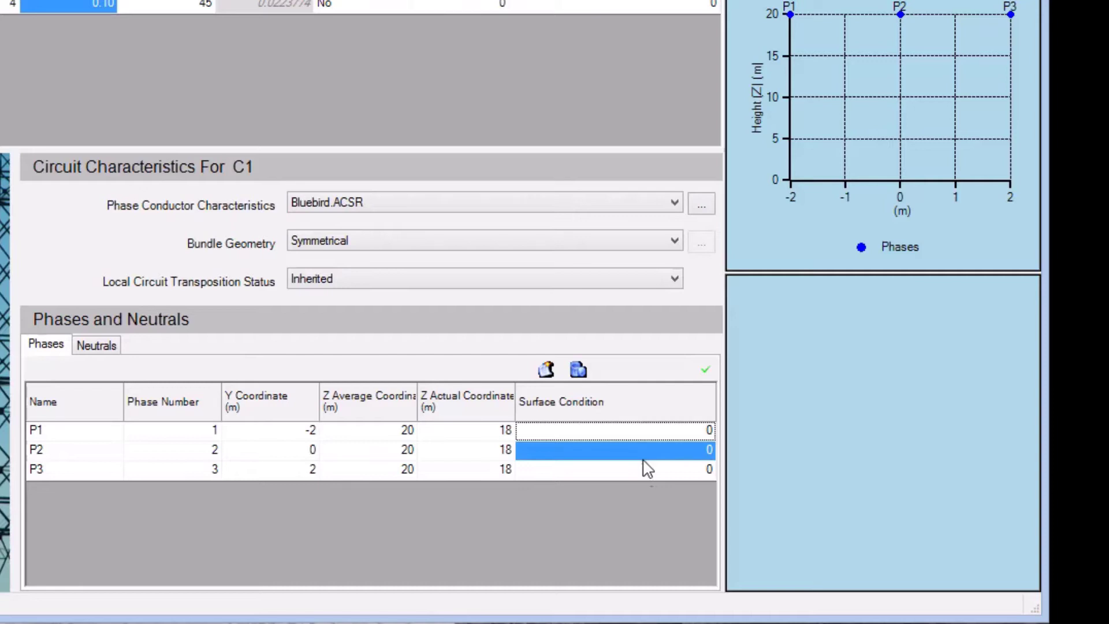
left_click_drag(643, 461, 643, 474)
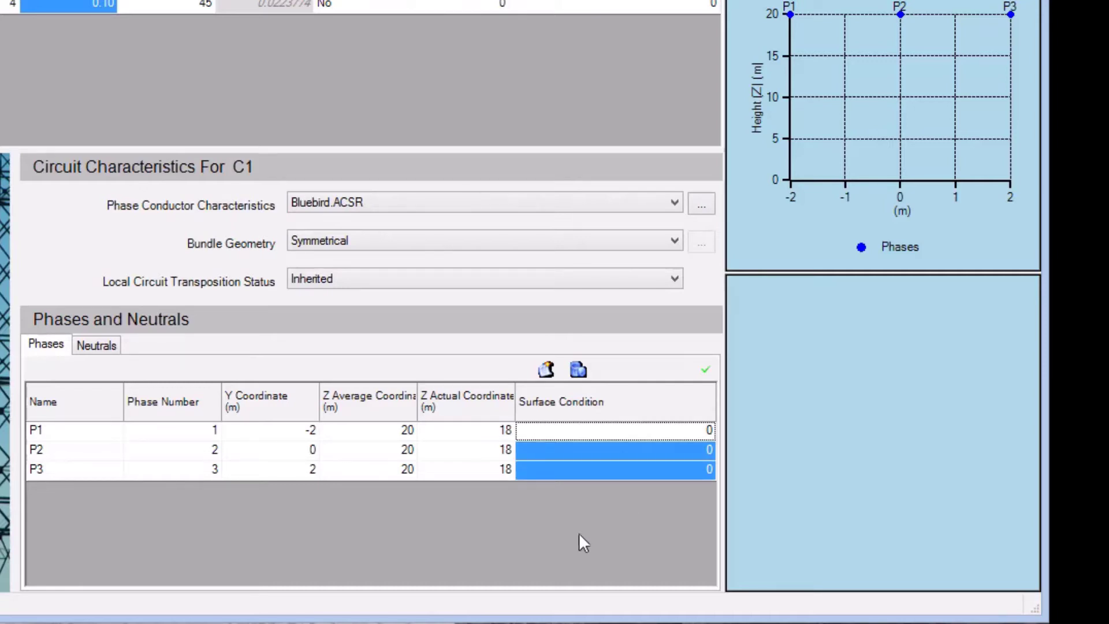
key("F2")
type(".3")
key("Return")
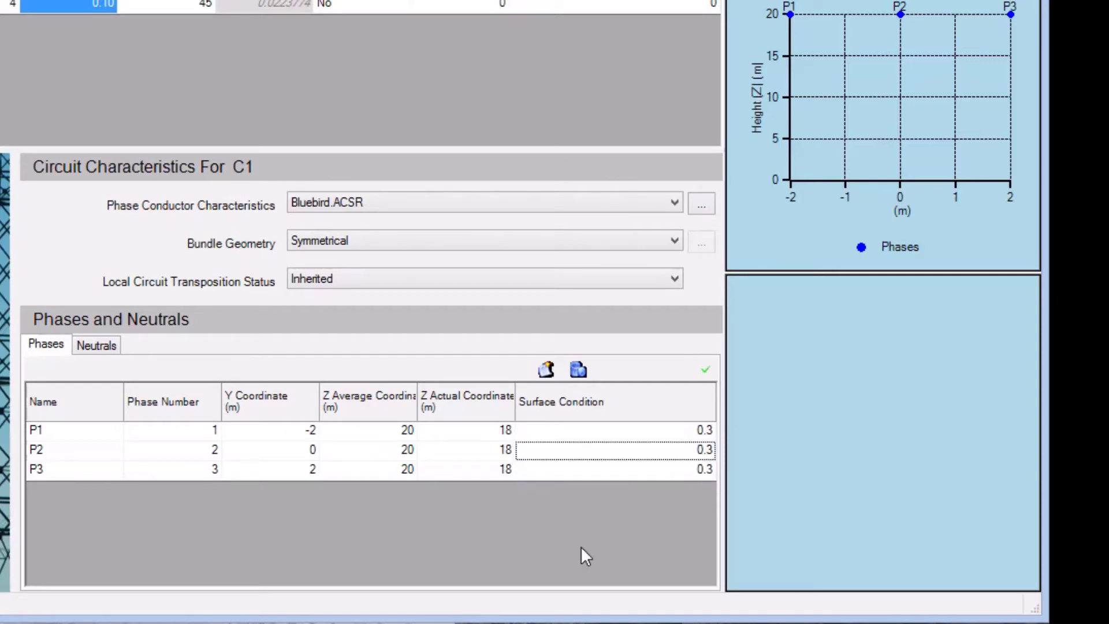
Add neutrals N1 and N2 using ALCOA 23/68/551.OPT-GW conductors.
left_click(104, 345)
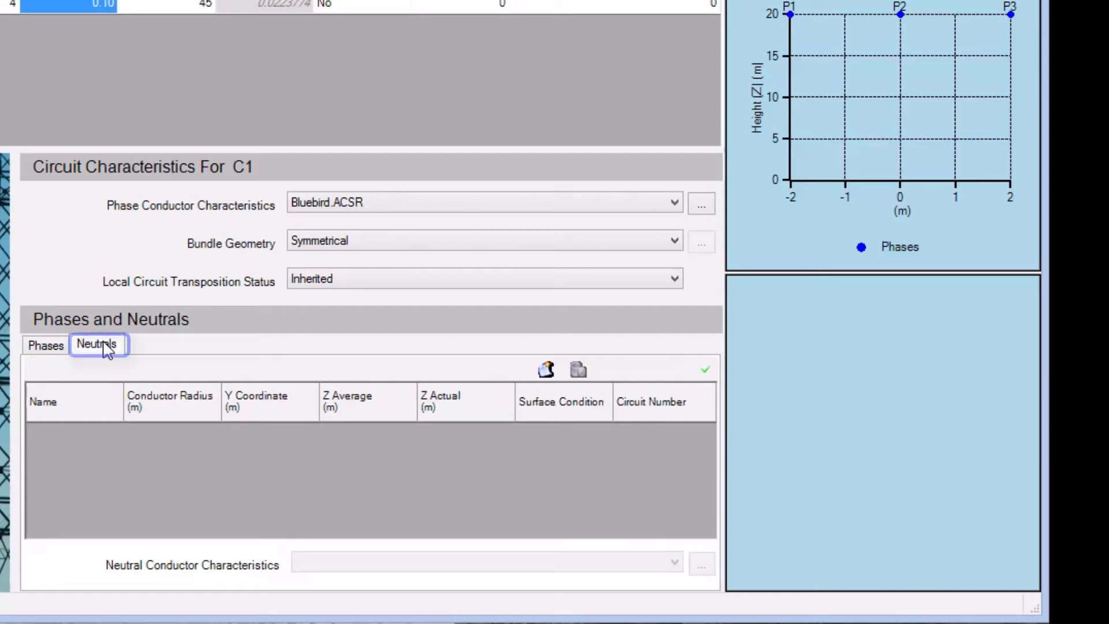
left_click(536, 369)
left_click(536, 369)
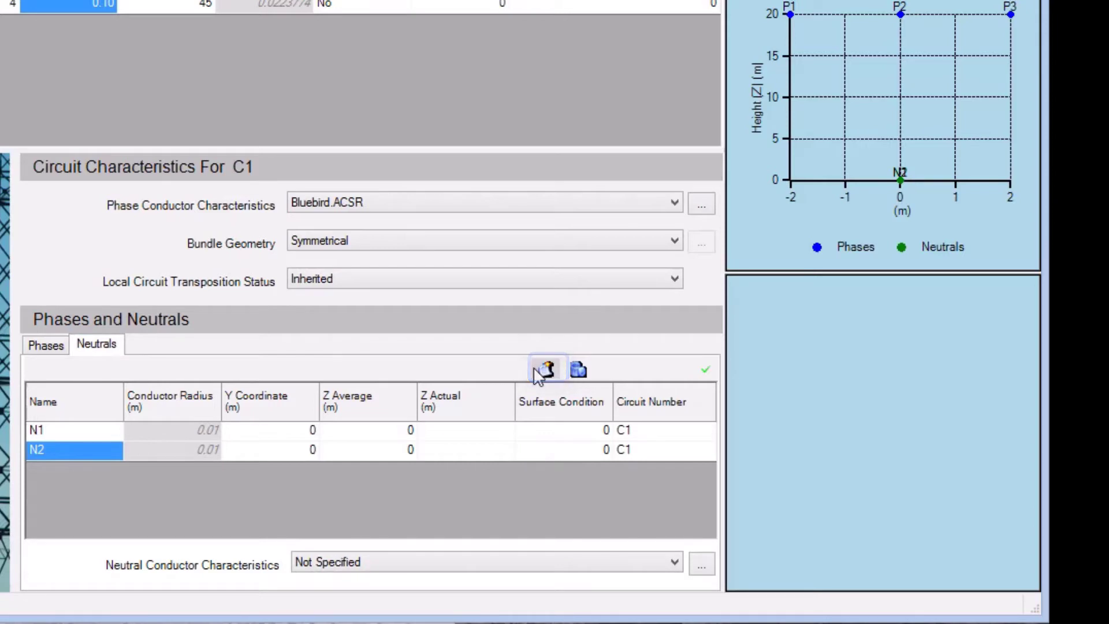
left_click(66, 438)
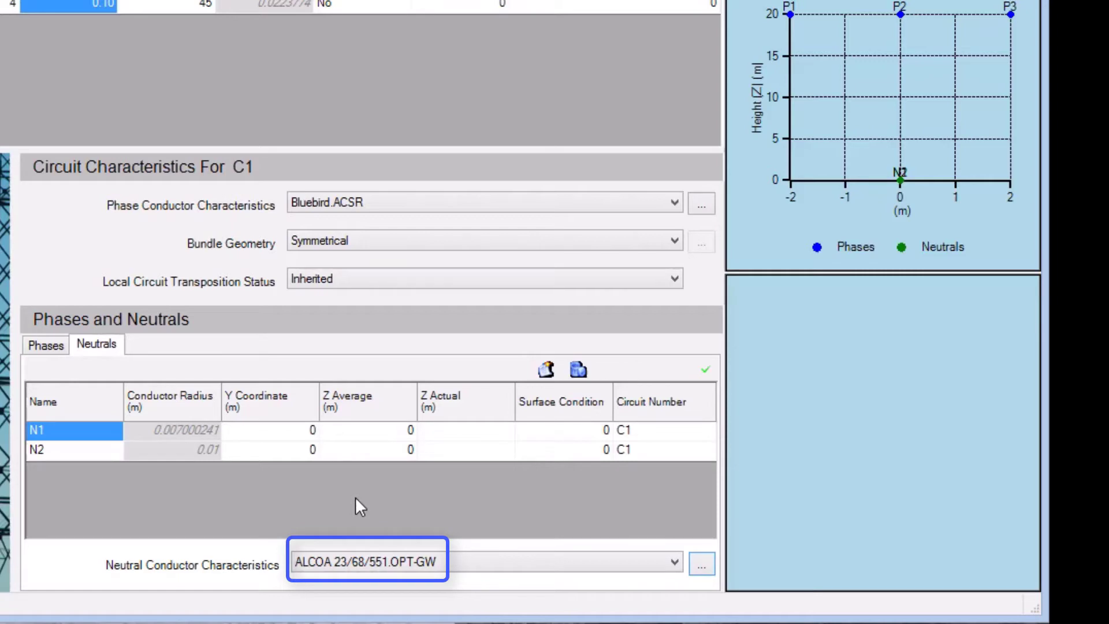
left_click(70, 450)
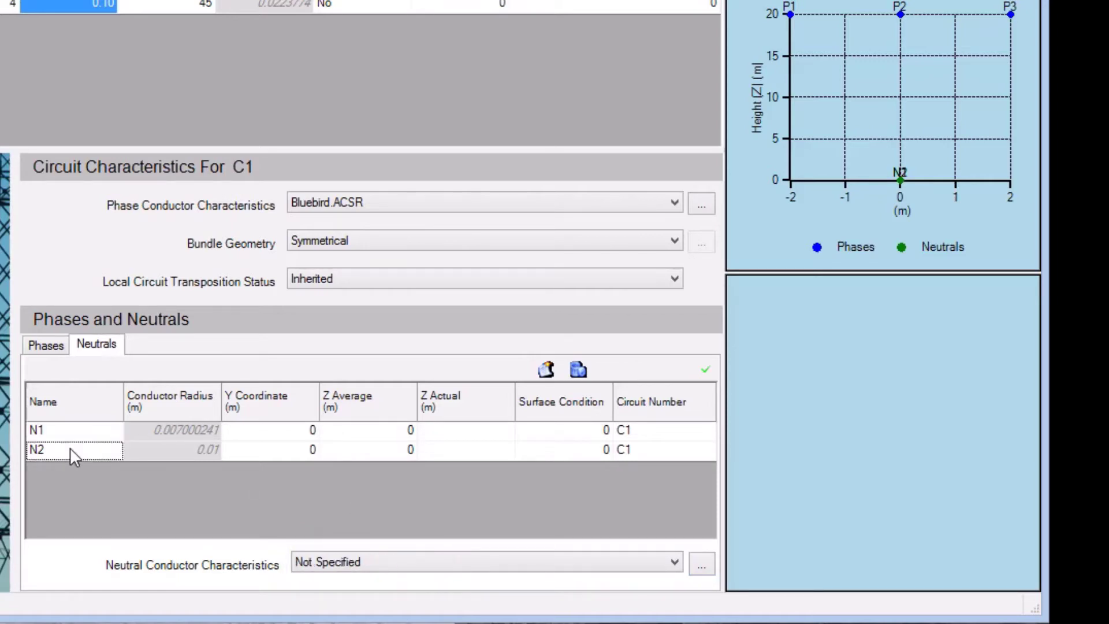
left_click(340, 560)
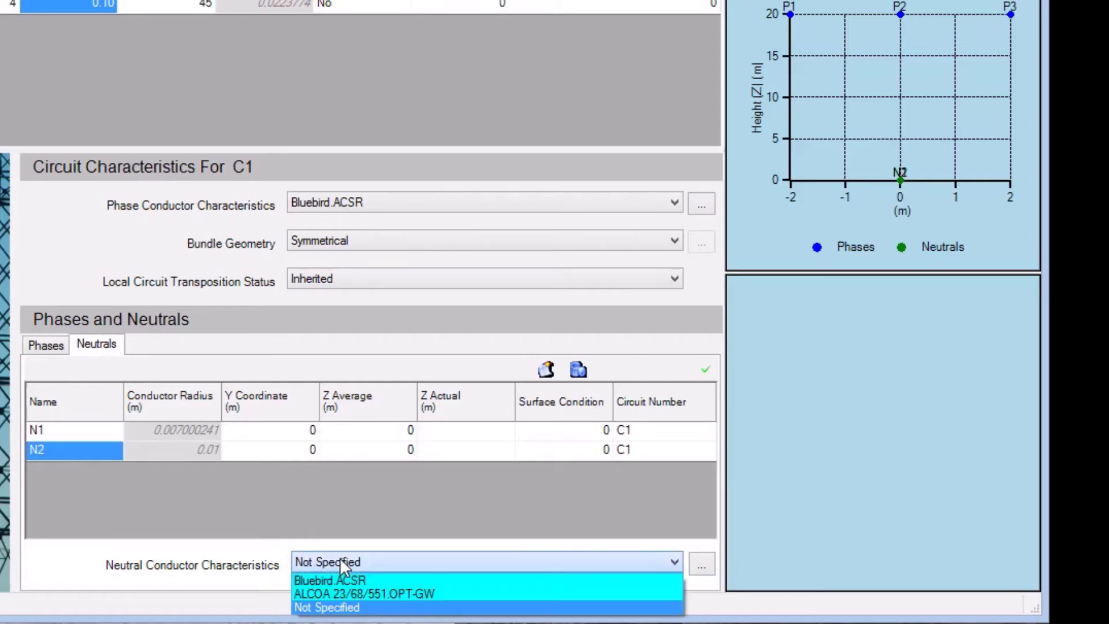
left_click(338, 593)
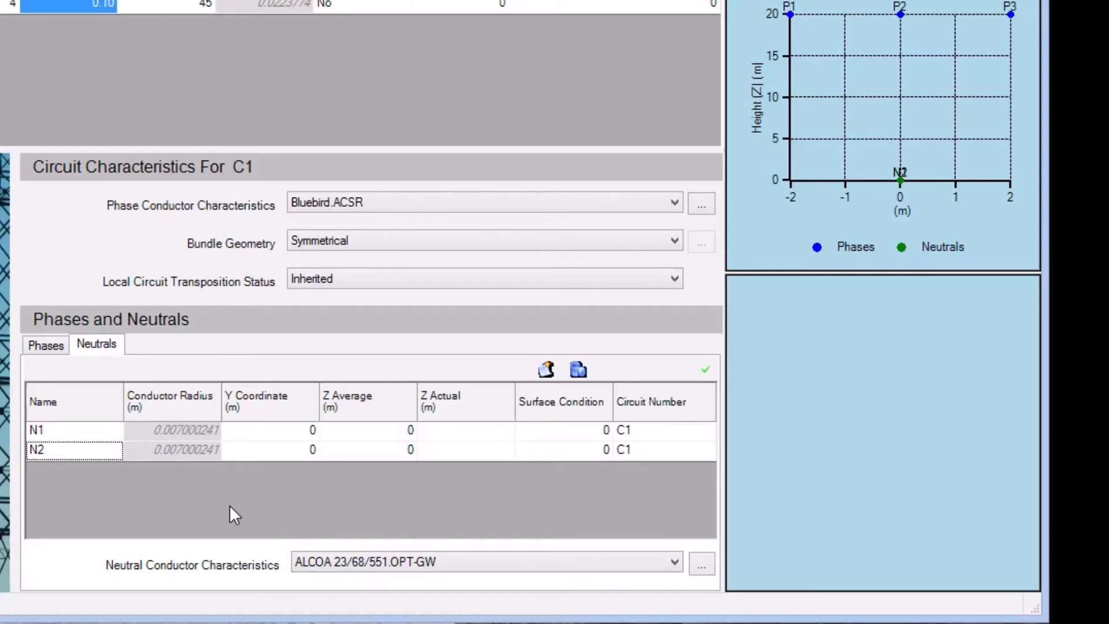
Enter neutral Y coordinates −1 and 1, Z average 23, Z actual 22, surface condition 0.3.
left_click(272, 430)
type("-1")
left_click(285, 453)
type("1")
left_click(376, 438)
left_click(376, 447)
type("23")
left_click(449, 450)
type("22")
left_click(564, 429)
type("0.3")
left_click(564, 450)
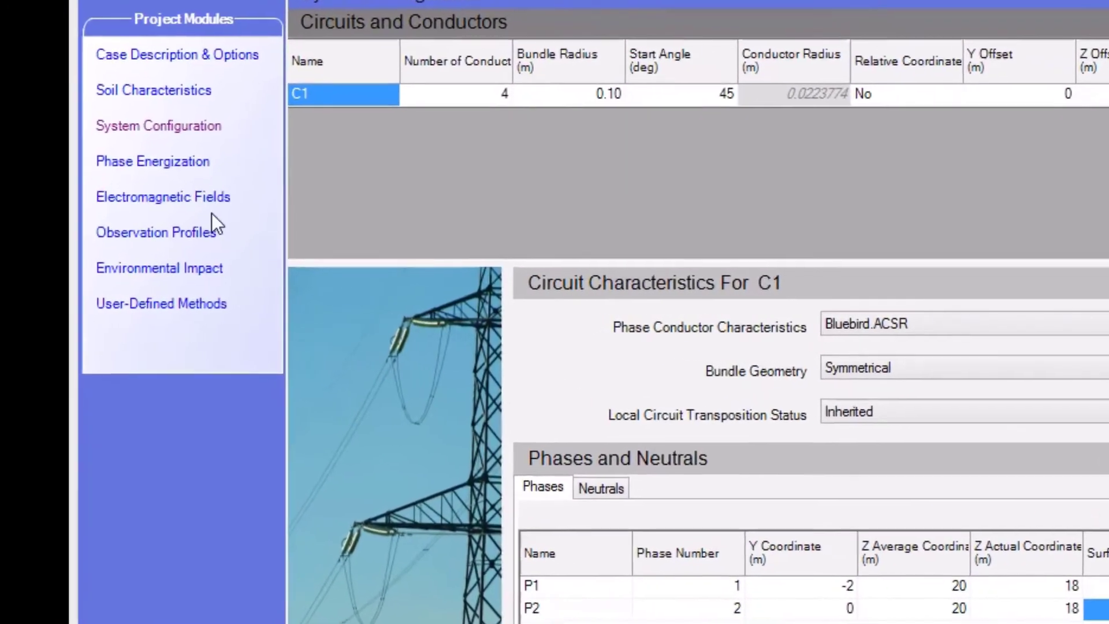
Set the phase energization reference voltage to 500 kV.
left_click(176, 162)
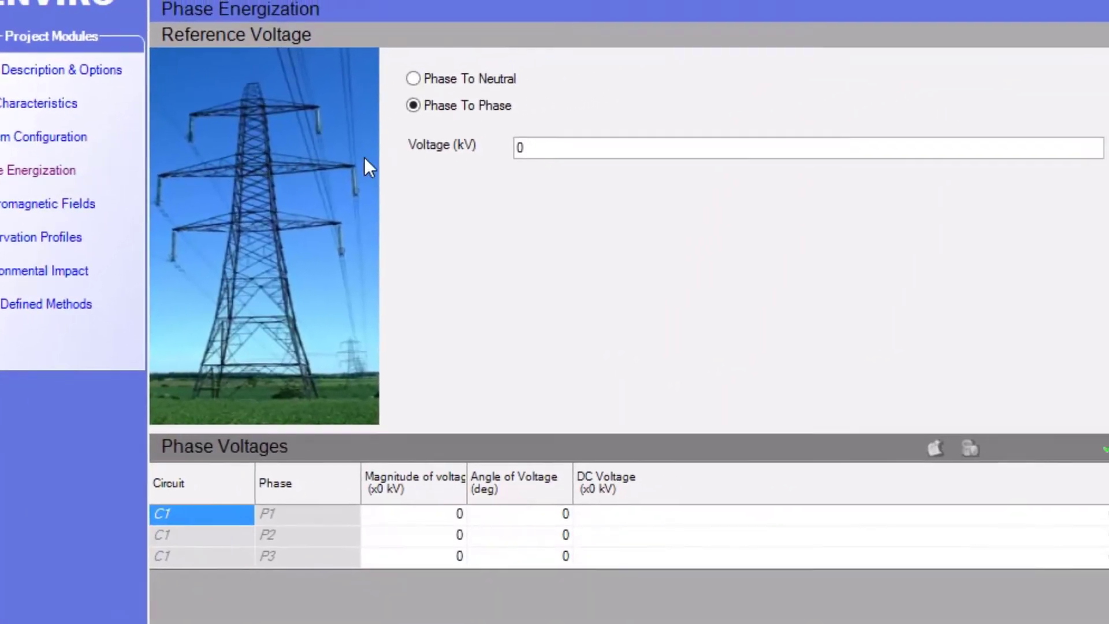
left_click(731, 125)
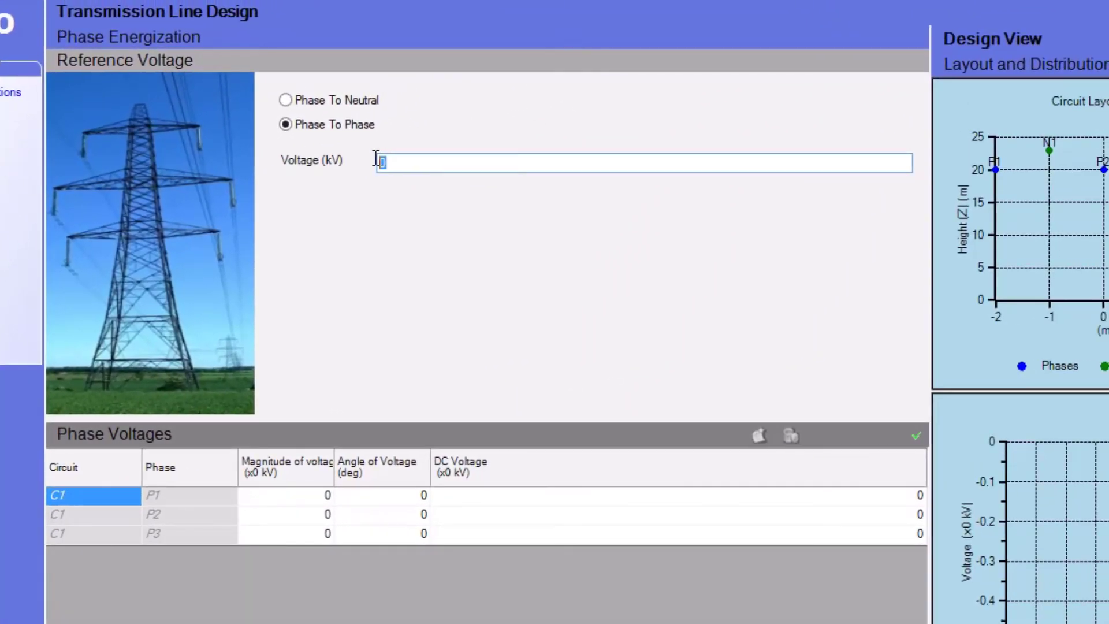
double_click(379, 164)
type("500")
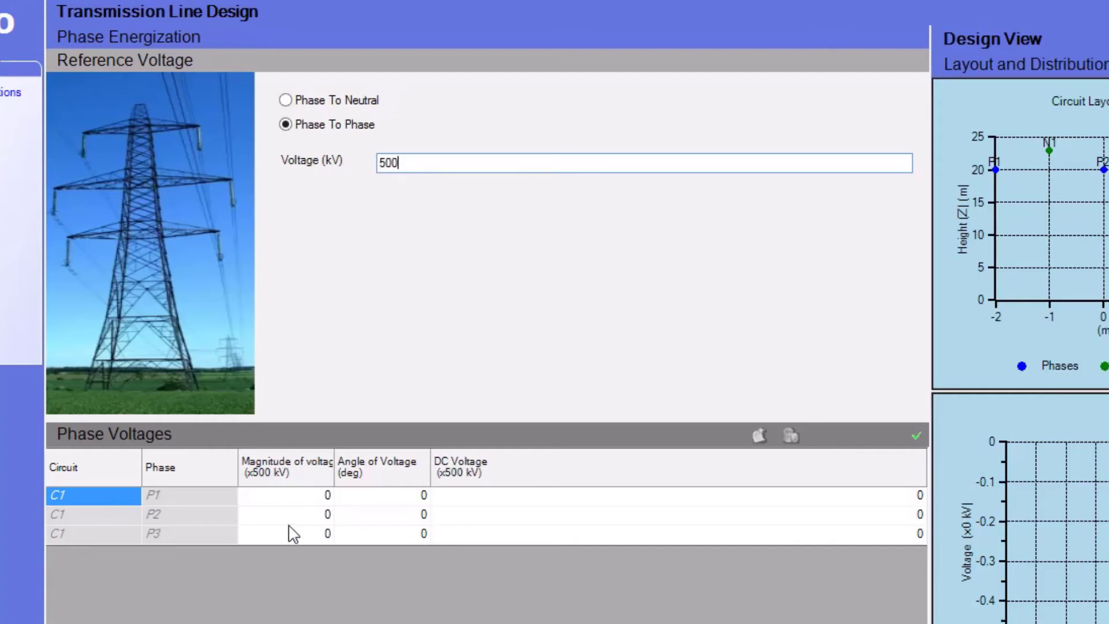
Give P1–P3 magnitude 1, with P2 at 240° and P3 at 120°.
left_click(299, 503)
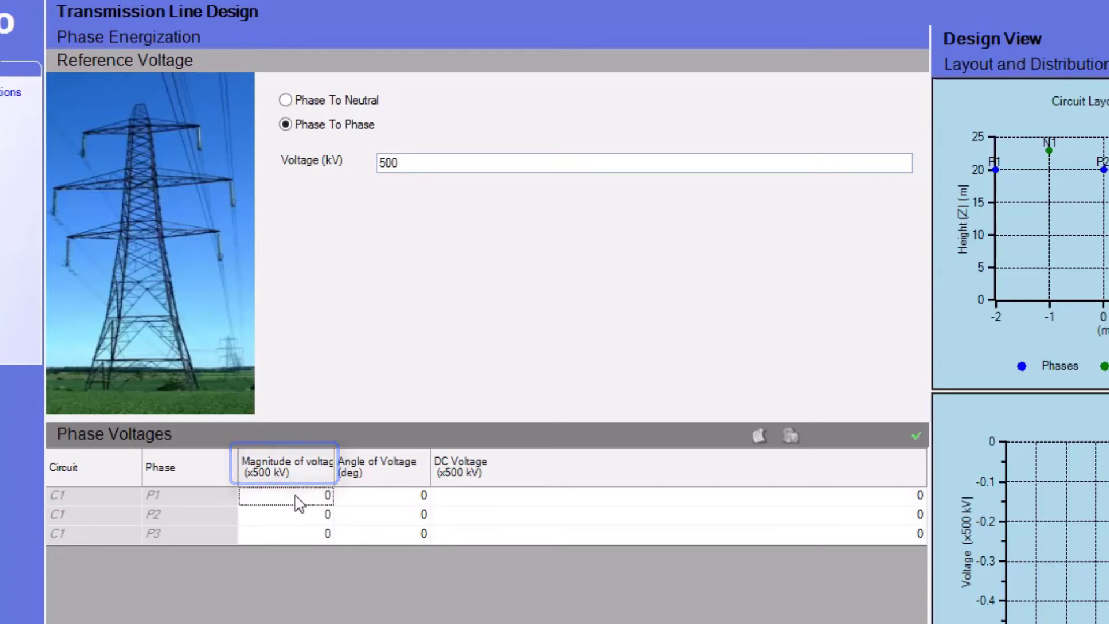
left_click_drag(298, 514, 296, 532)
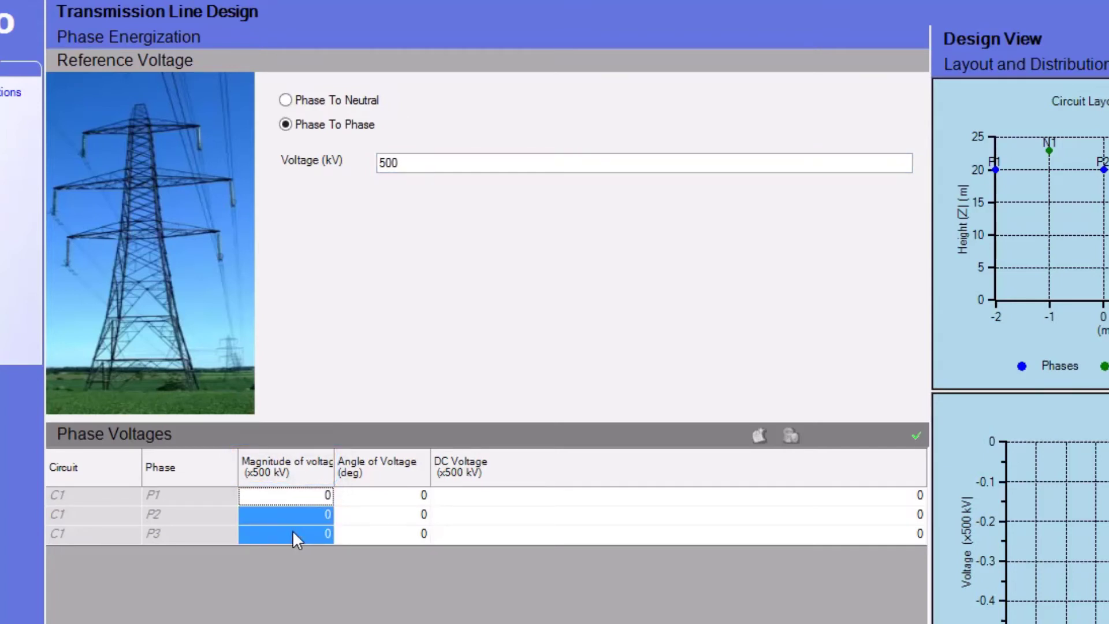
type("1")
key("Return")
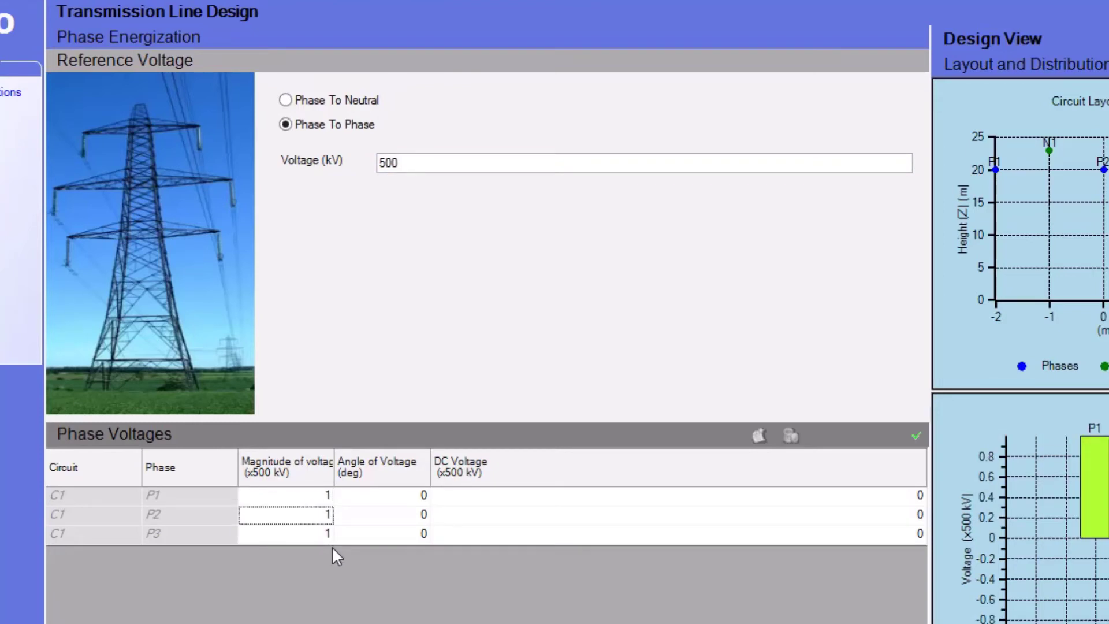
left_click(409, 498)
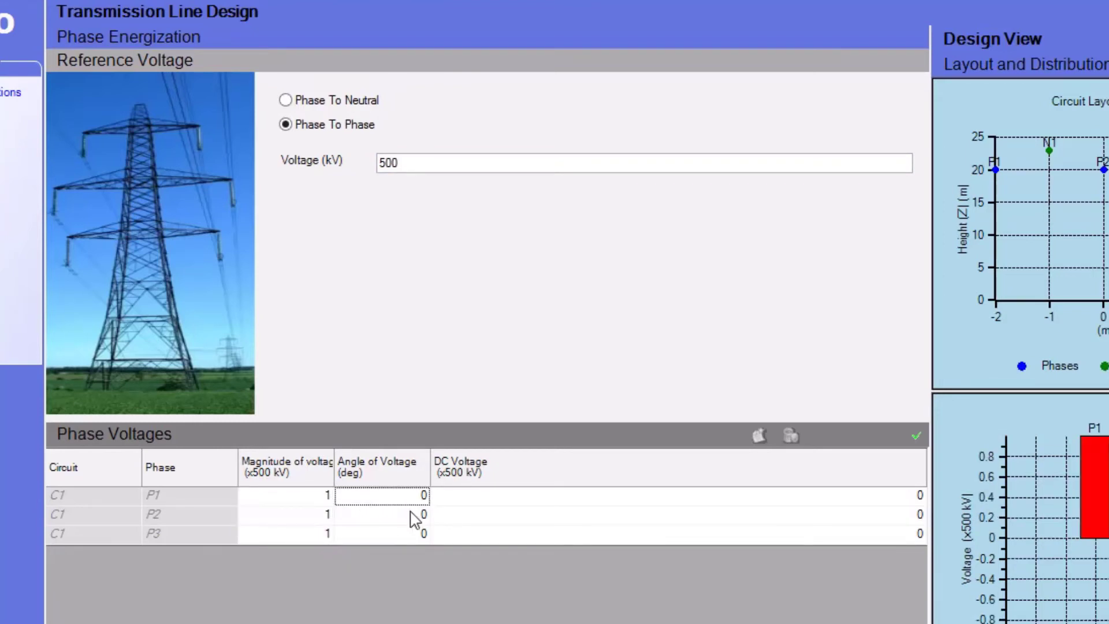
left_click(413, 514)
type("240")
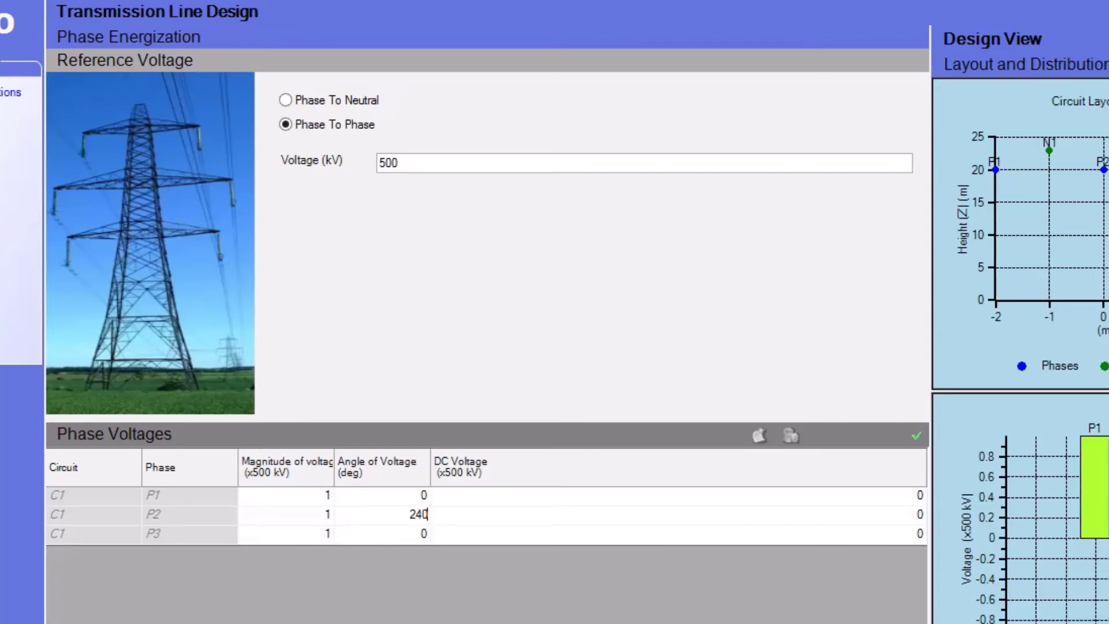
key("Return")
left_click(407, 533)
type("120")
key("Return")
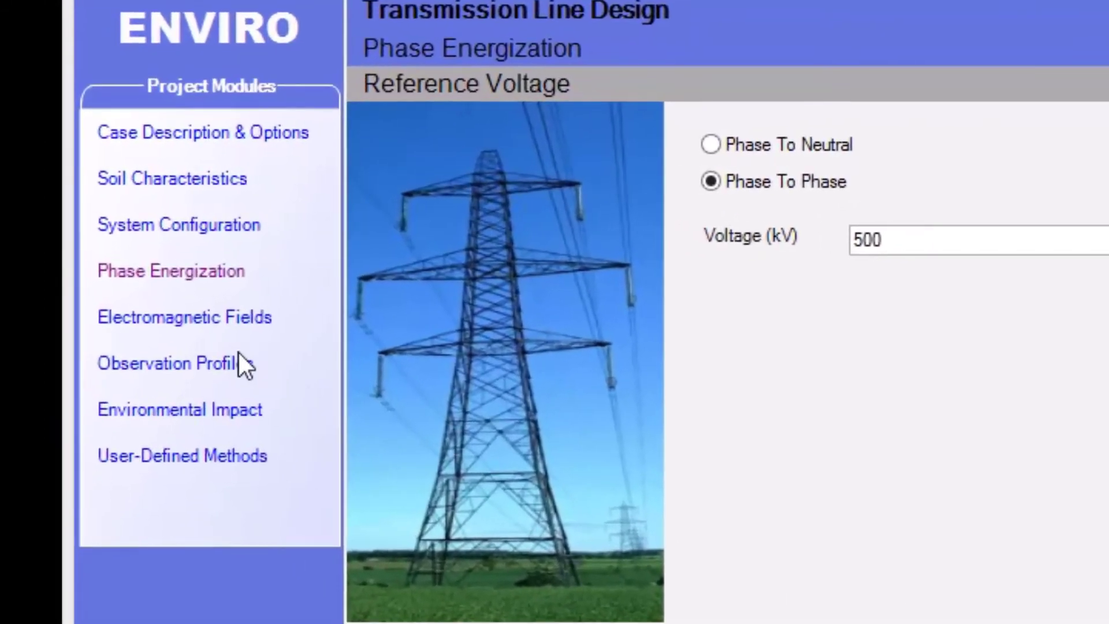
Add a linear observation profile of type All with 101 points.
left_click(237, 359)
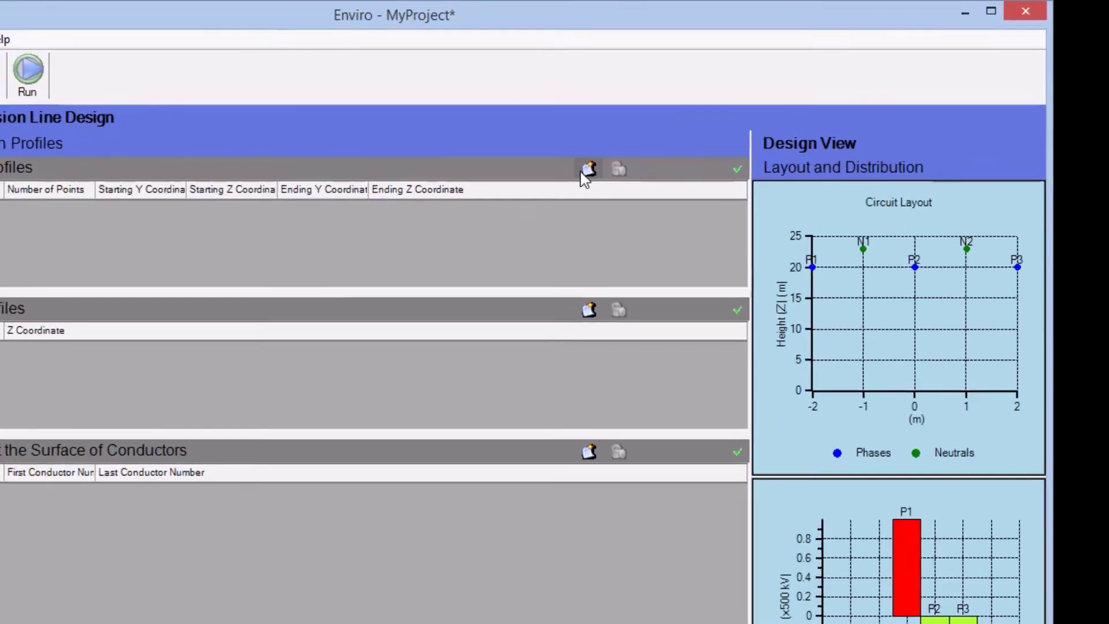
left_click(588, 169)
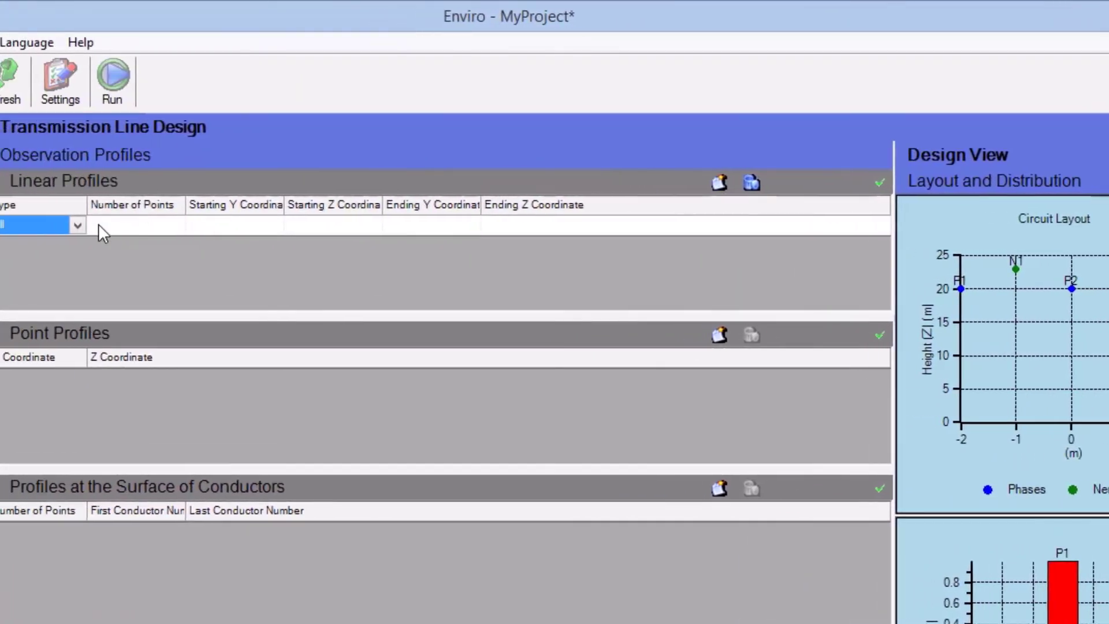
left_click(77, 225)
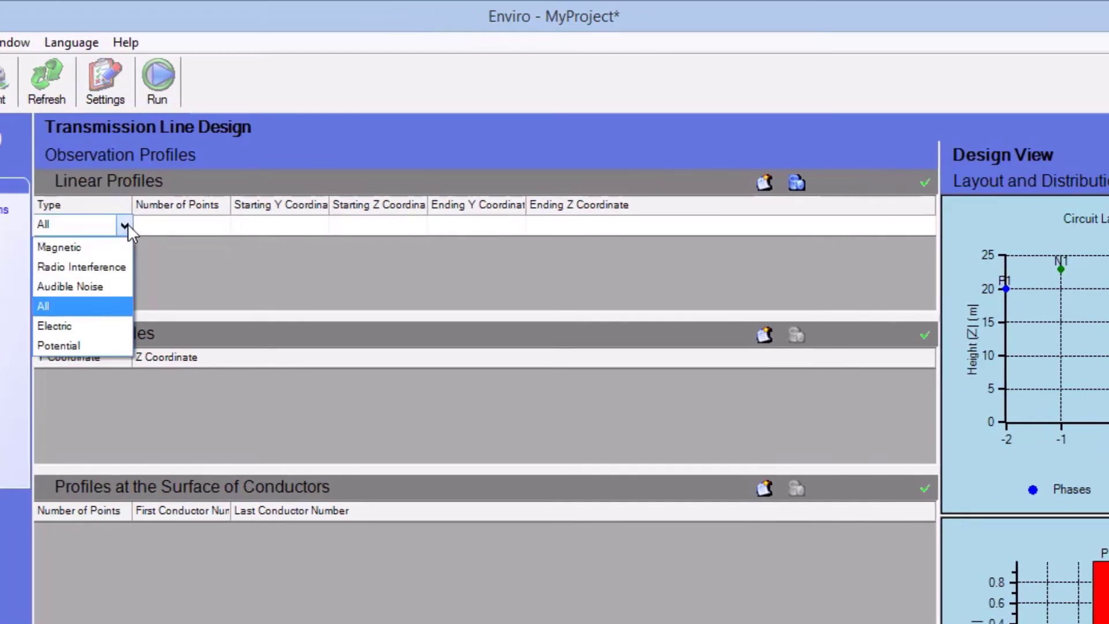
left_click(127, 224)
left_click(170, 223)
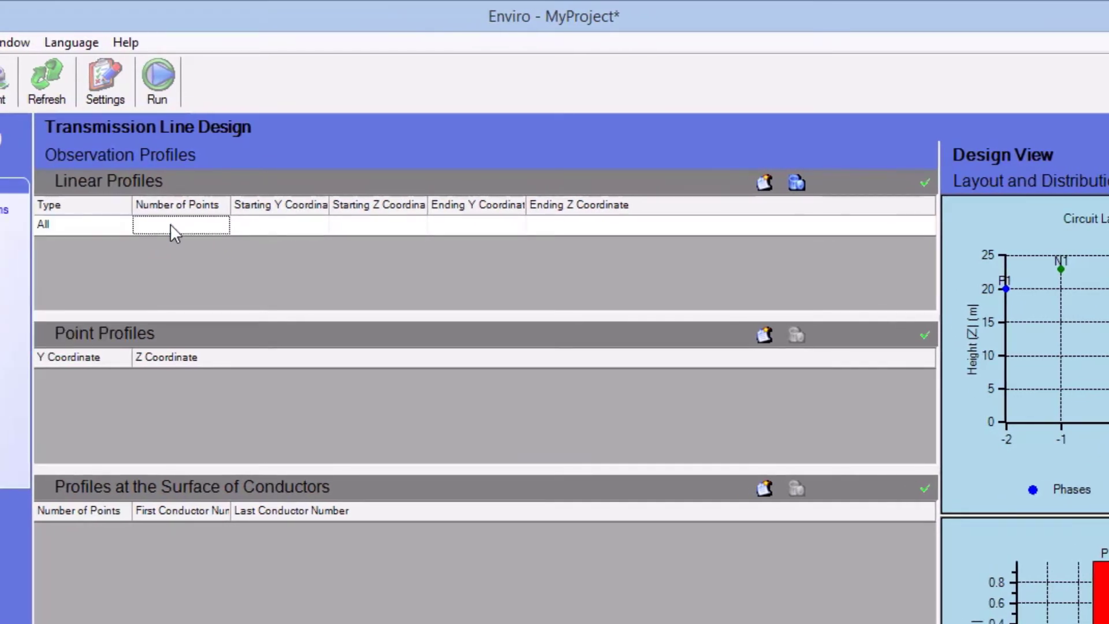
Run the profile from Y −20 to 20 m, with start and end Z of 0.
left_click(253, 229)
type("-20")
left_click(461, 227)
type("20")
key("Return")
left_click(397, 225)
type("0")
left_click(556, 226)
type("0")
key("Return")
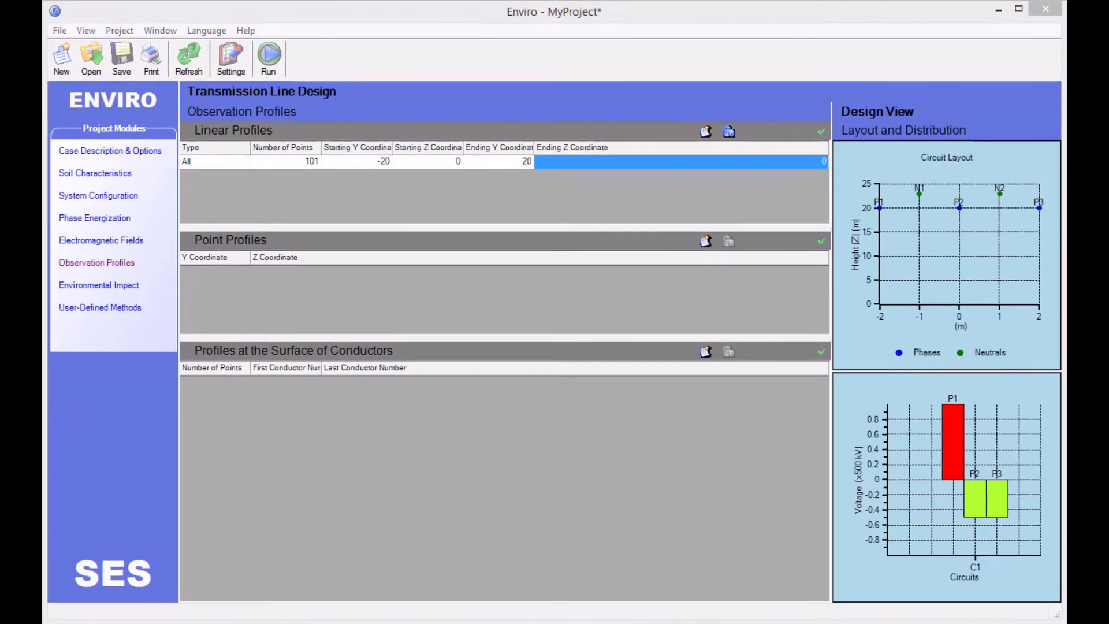
Set radio interference evaluation to use only the EdF (France), BPA (USA) and CIGRE-E methods.
left_click(533, 204)
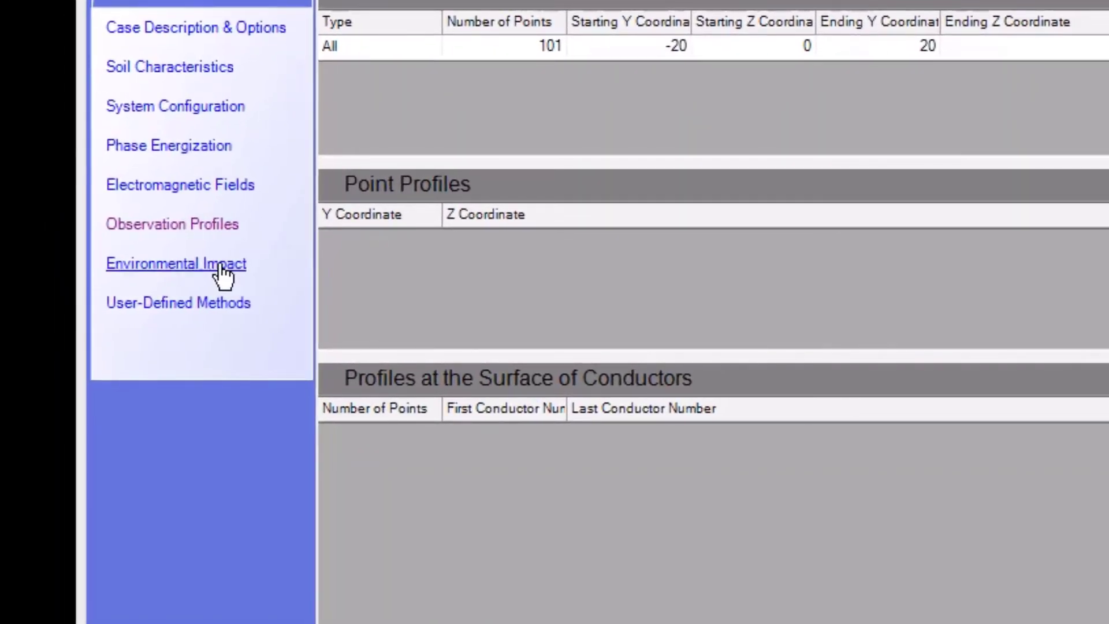
left_click(142, 280)
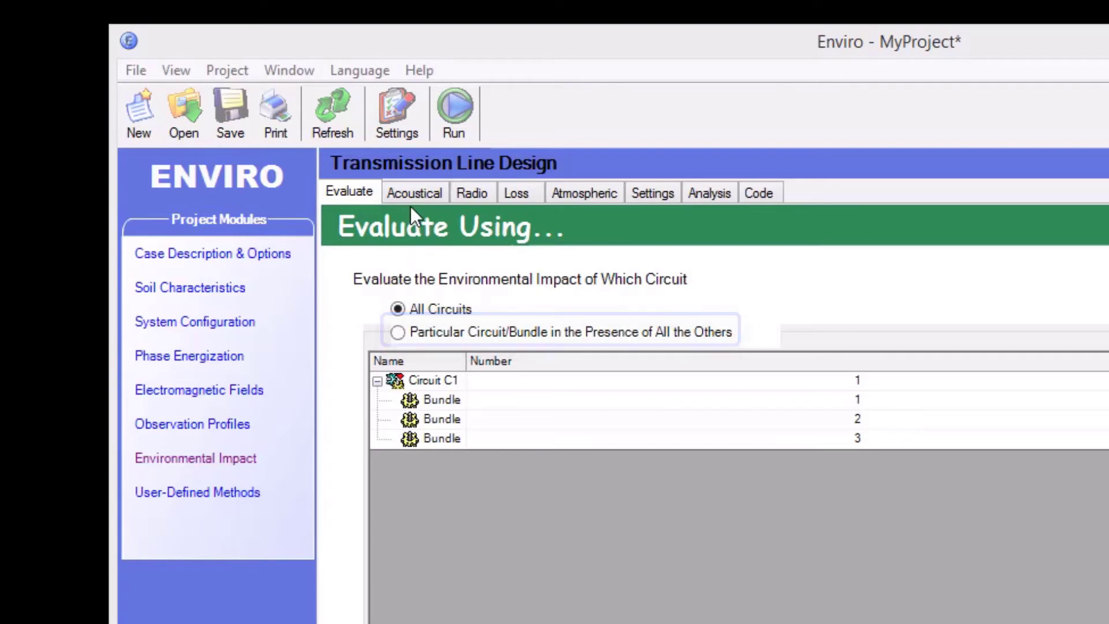
left_click(475, 196)
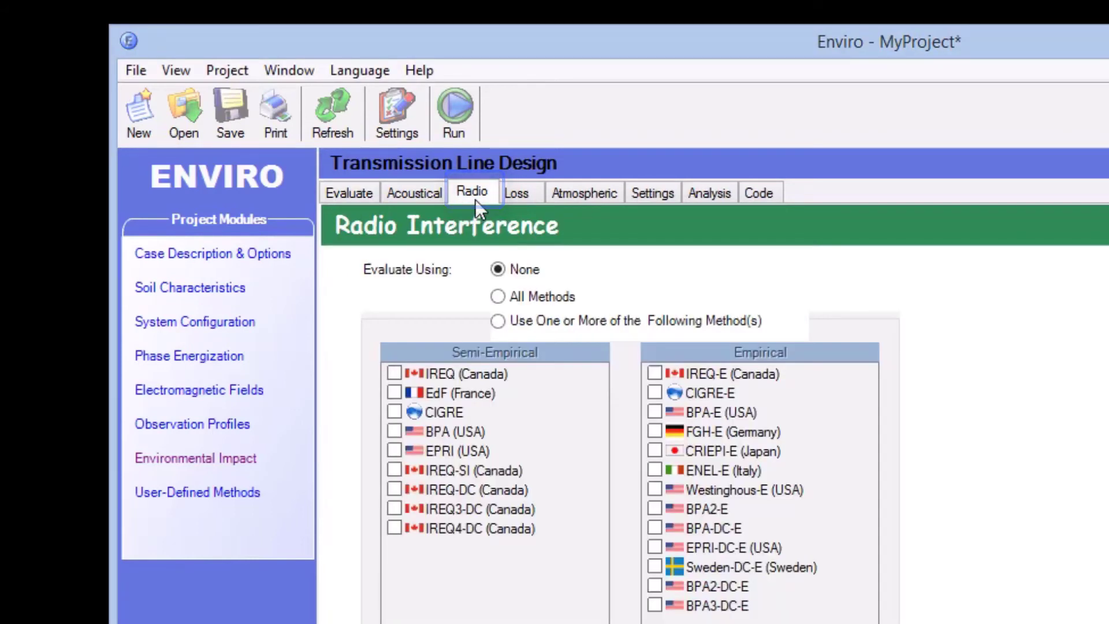
left_click(498, 321)
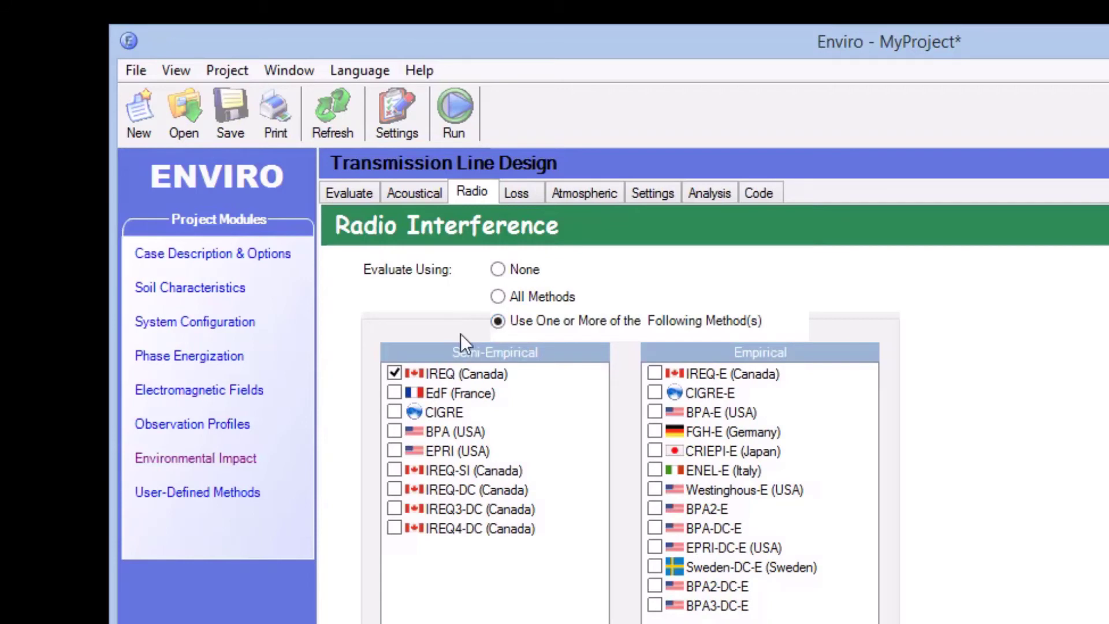
left_click(396, 392)
left_click(396, 431)
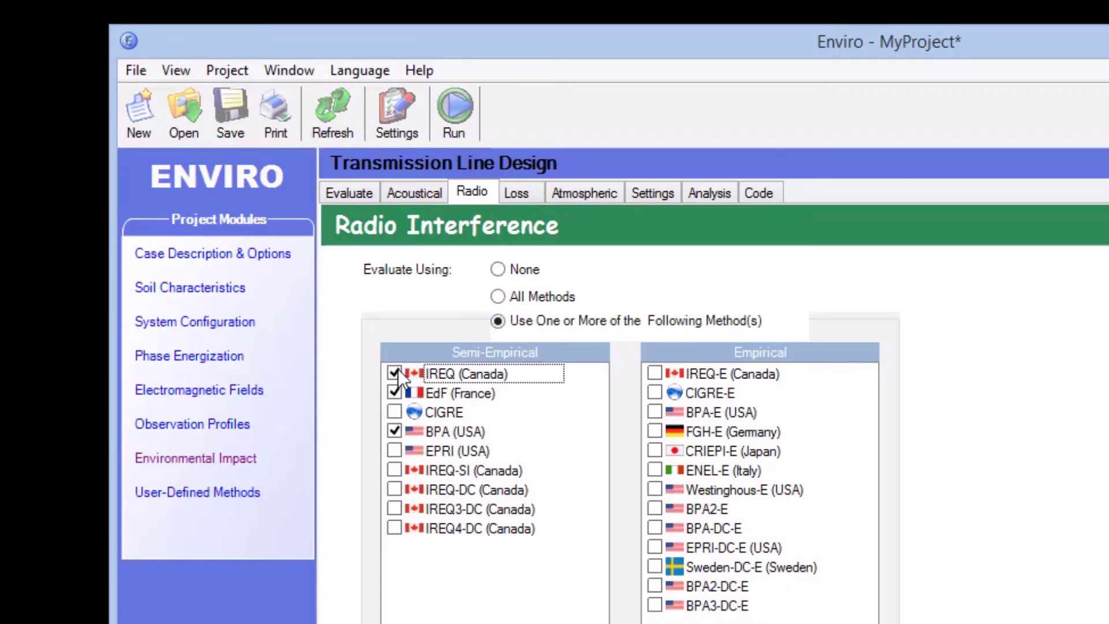
left_click(657, 391)
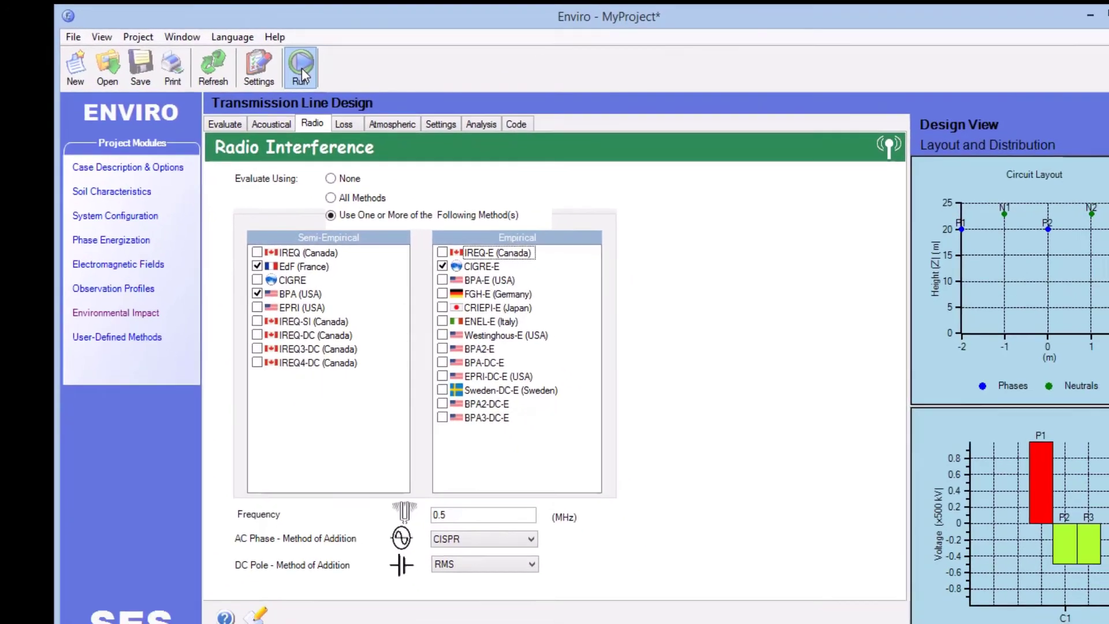
Run the MyProject computations and close the completed process report.
left_click(435, 107)
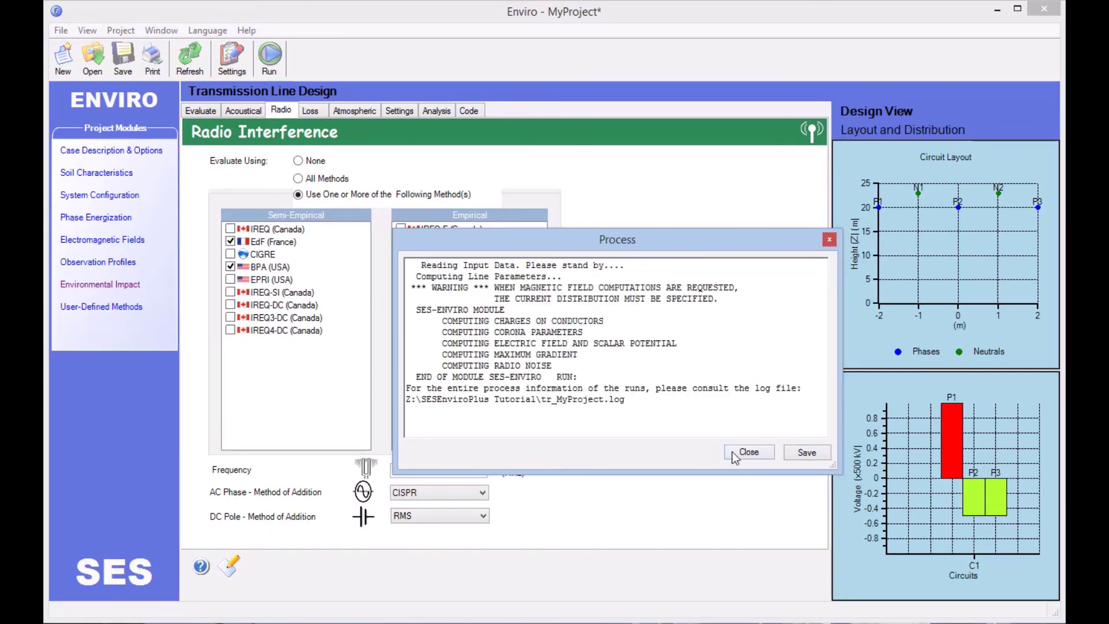
left_click(747, 452)
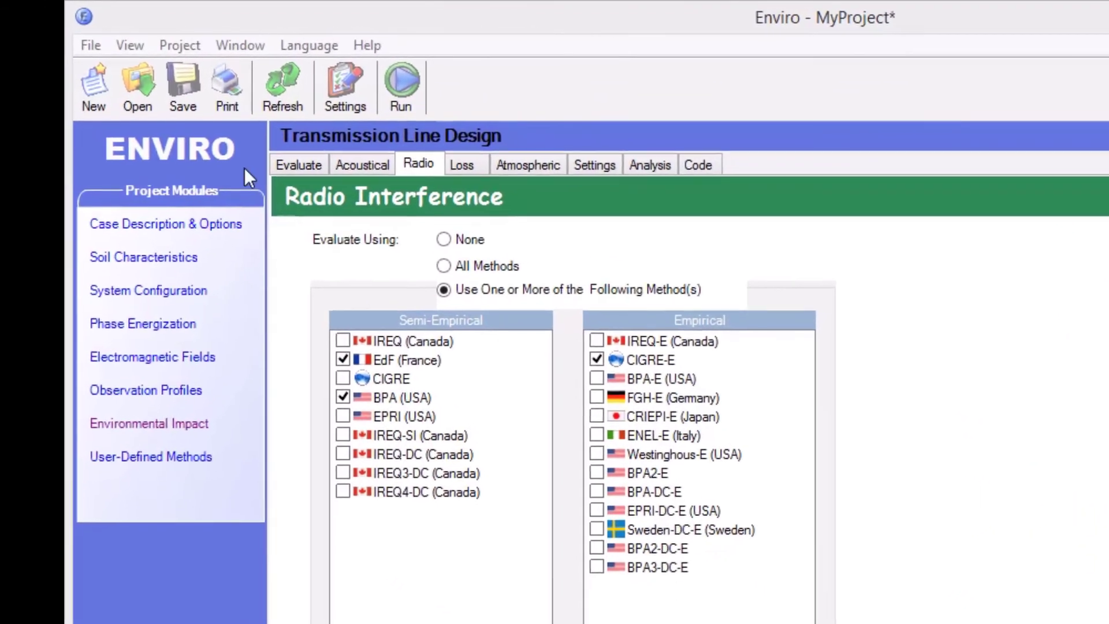
Plot block 3-RI Prof EdF's 4-AC Radio Interference column against Y in the Built-In display.
left_click(130, 46)
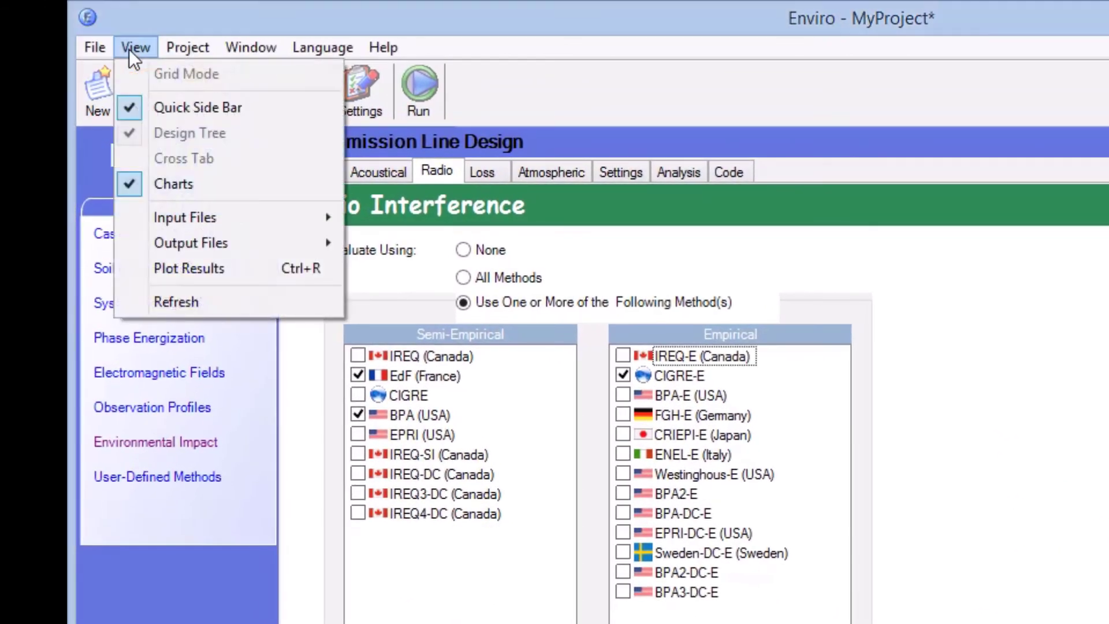
left_click(185, 268)
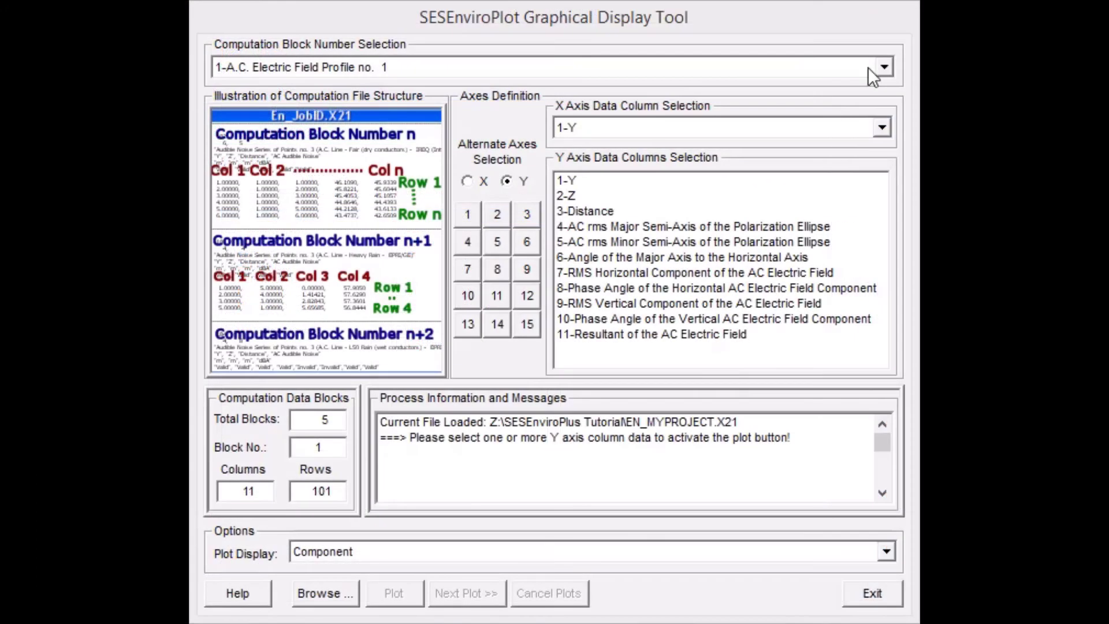
left_click(886, 66)
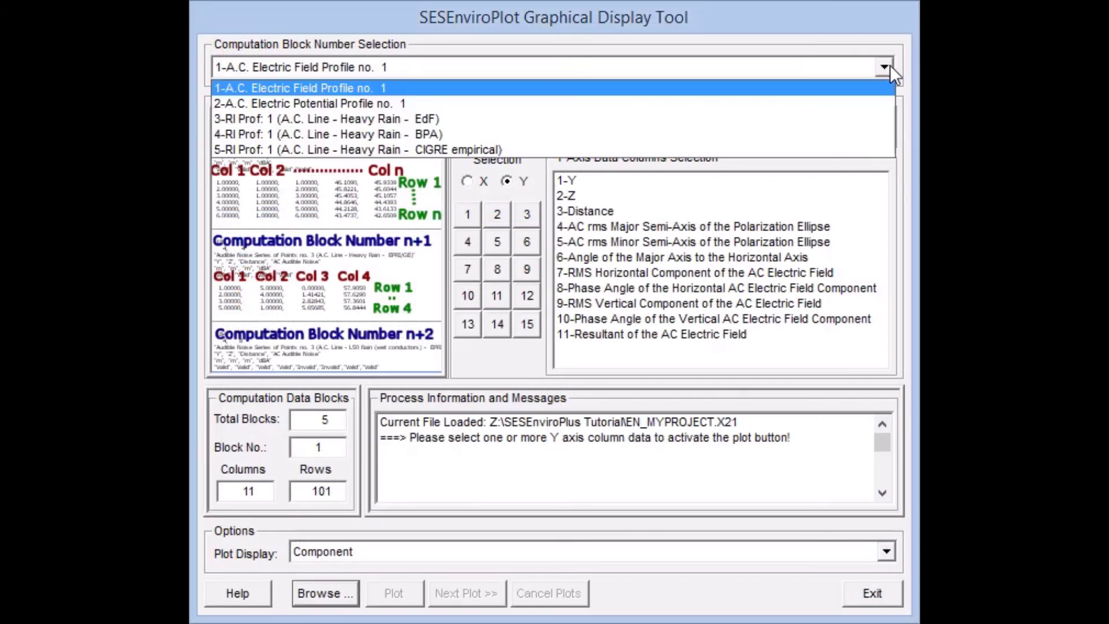
left_click(887, 123)
left_click(604, 225)
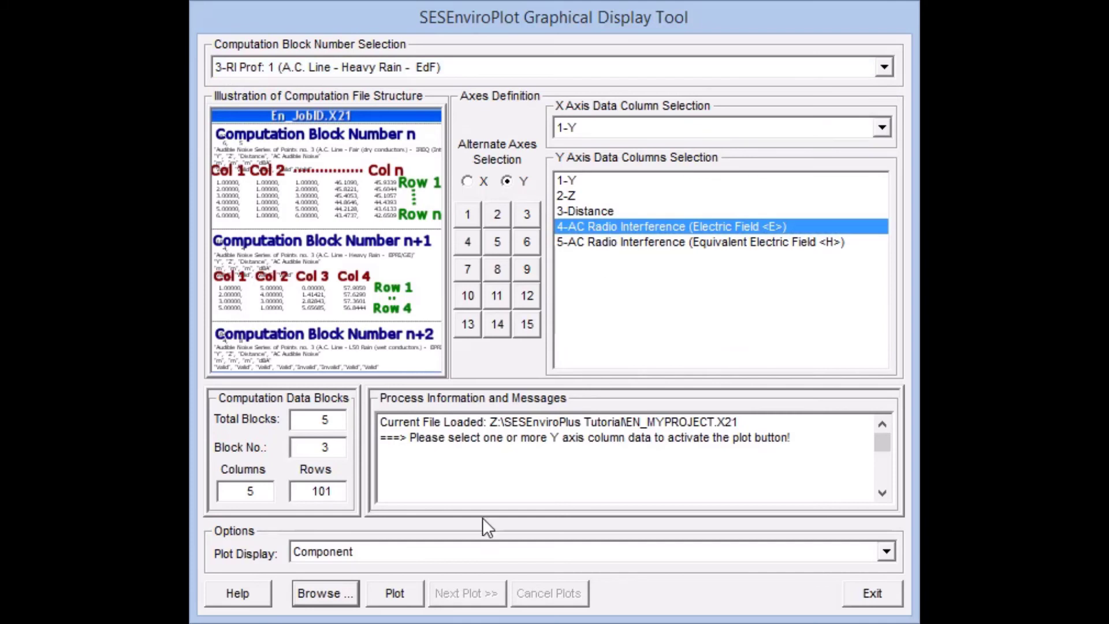
left_click(888, 551)
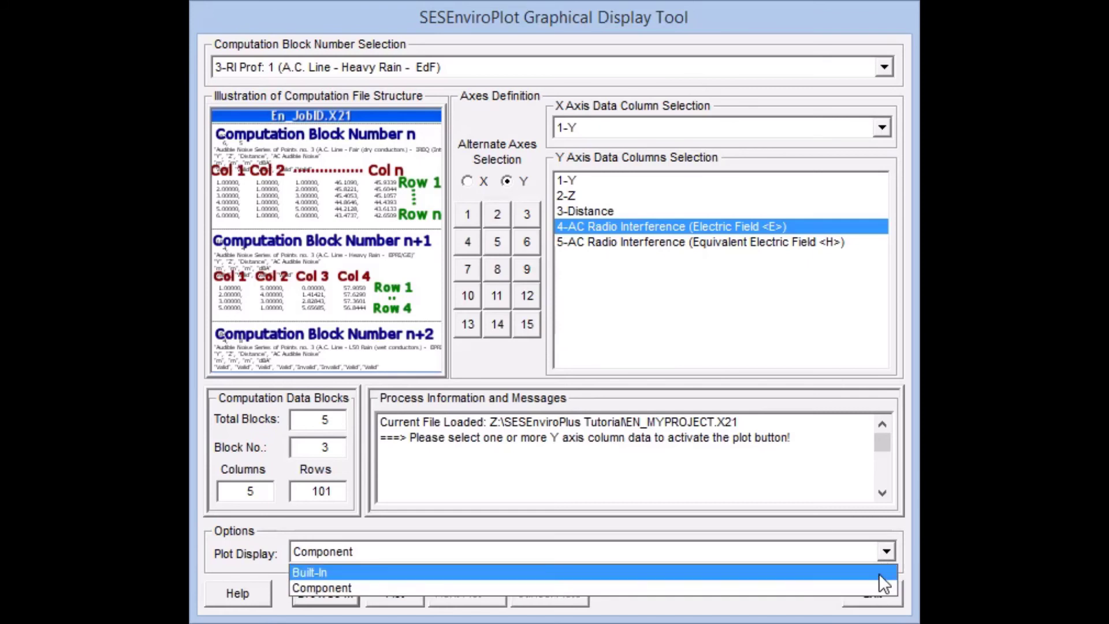
left_click(878, 572)
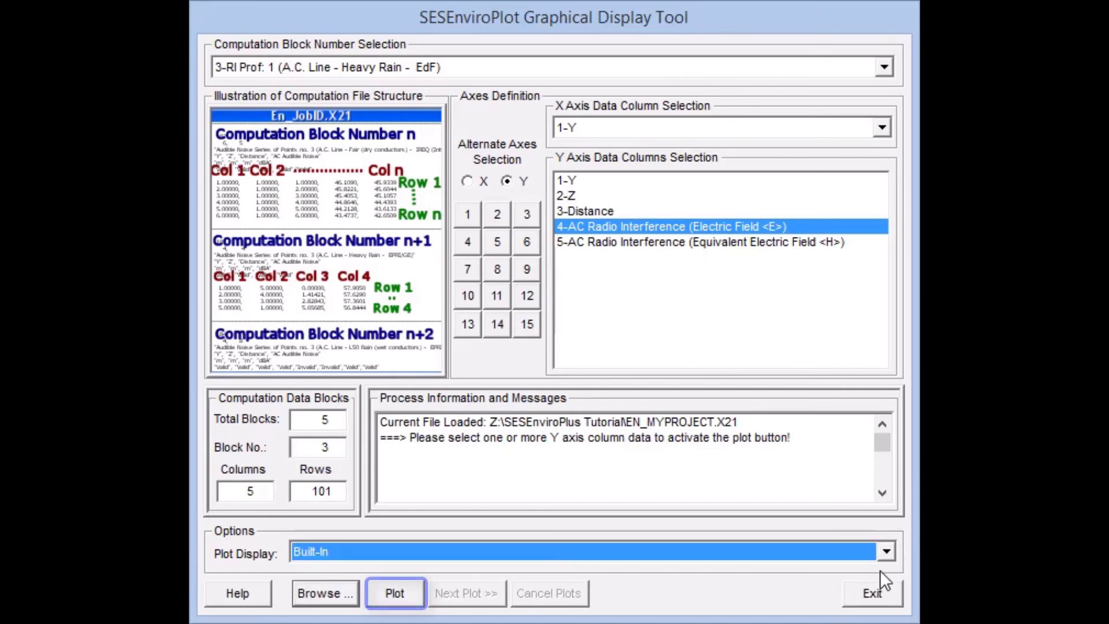
left_click(393, 598)
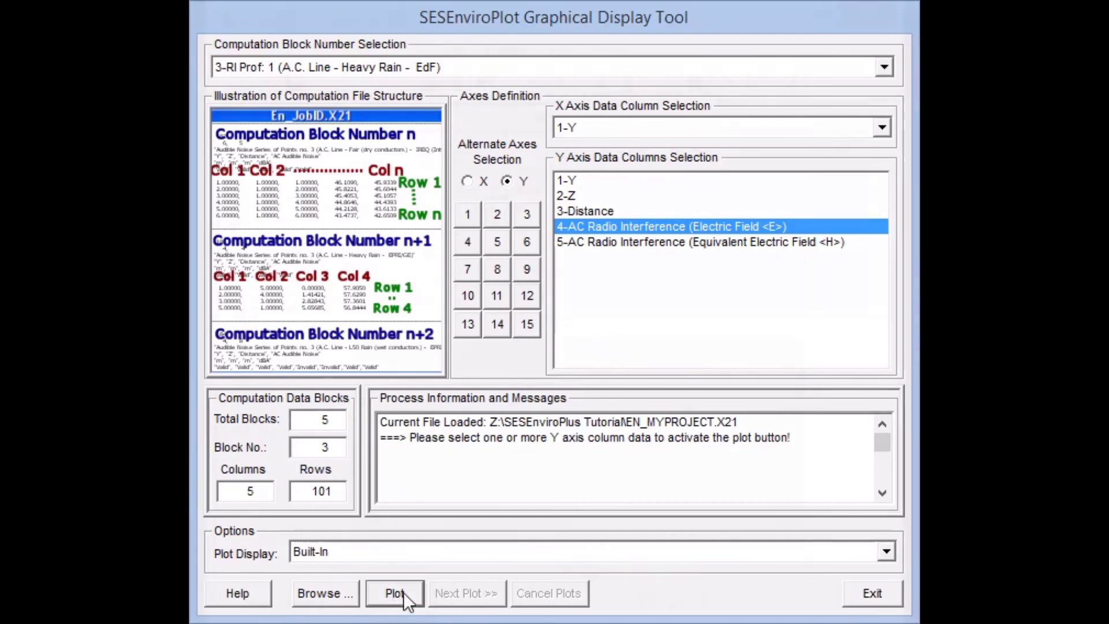